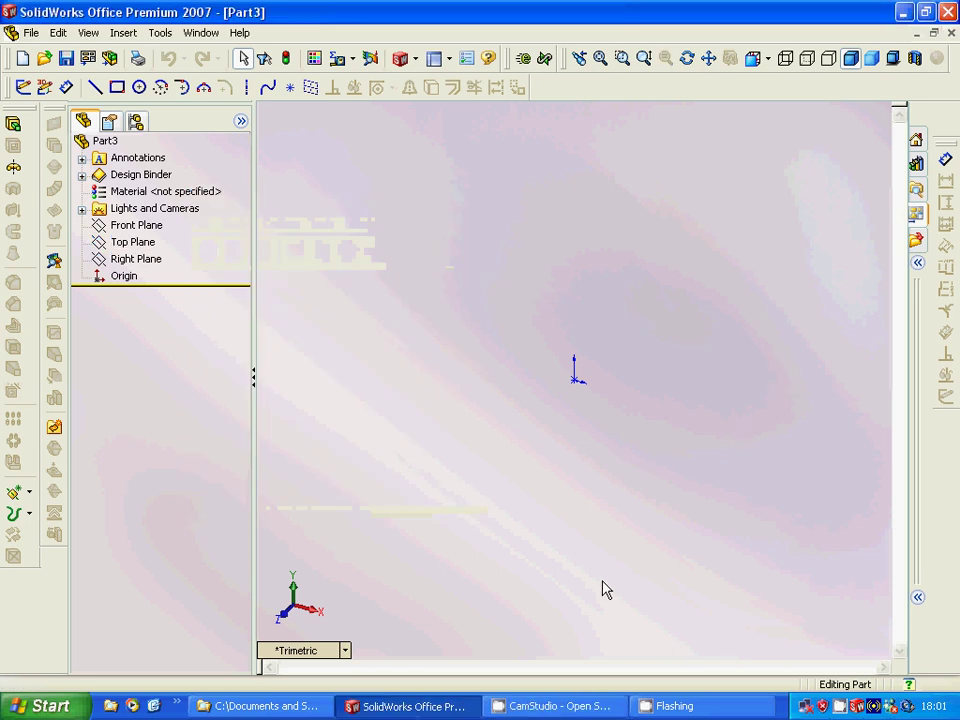
- Draw a circle left of the origin in a Top Plane sketch with radius 50 mm
left_click(128, 247)
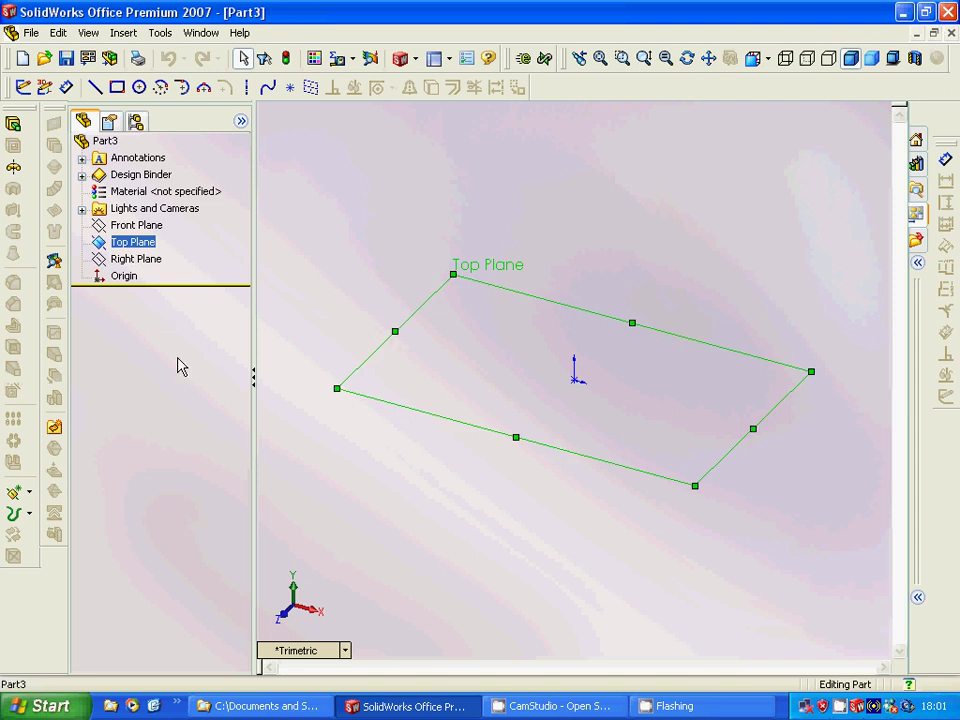
left_click(23, 87)
left_click(139, 87)
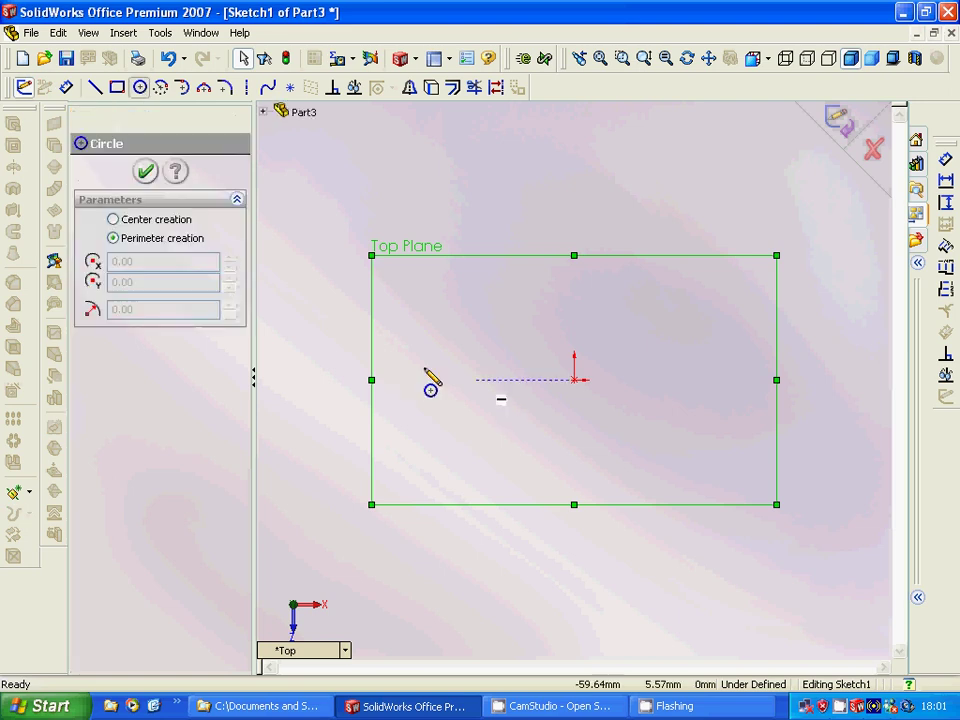
left_click_drag(441, 349, 497, 441)
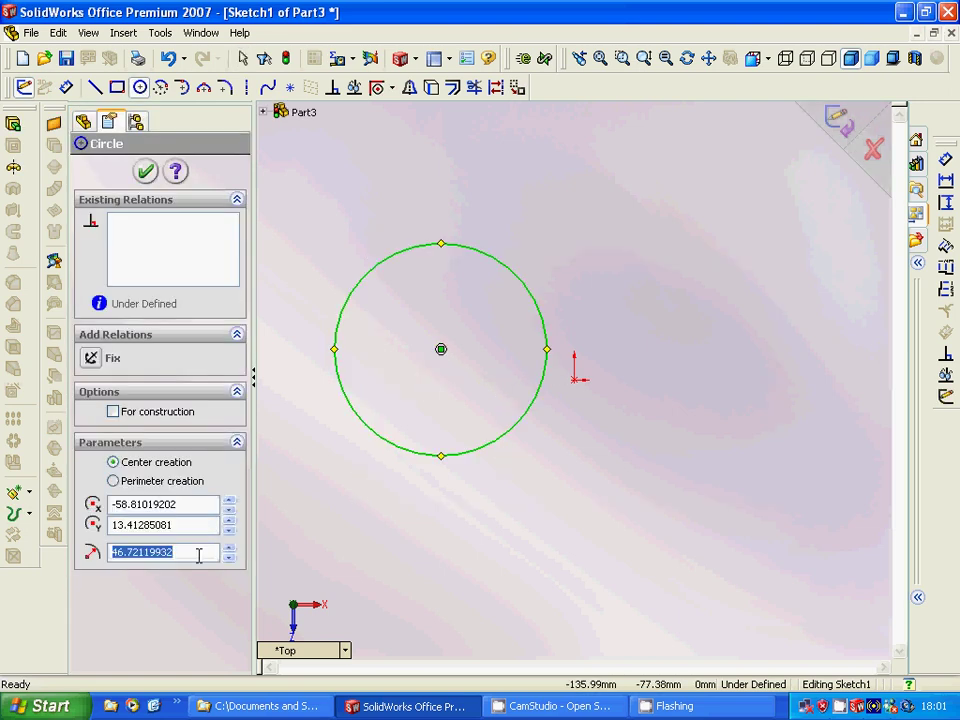
type("50")
key("Return")
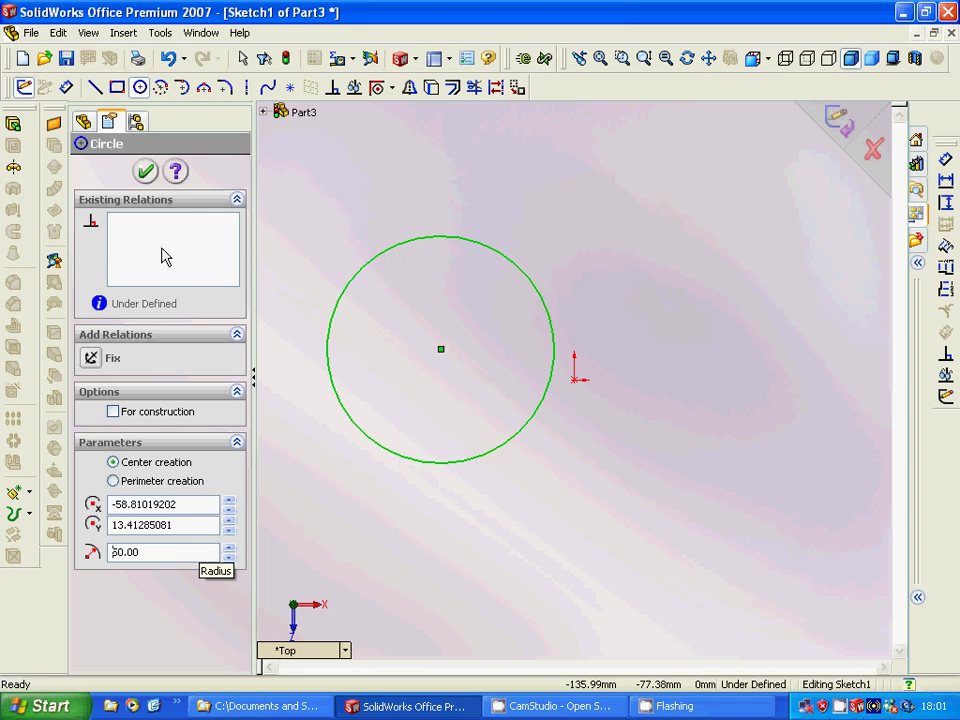
left_click(146, 172)
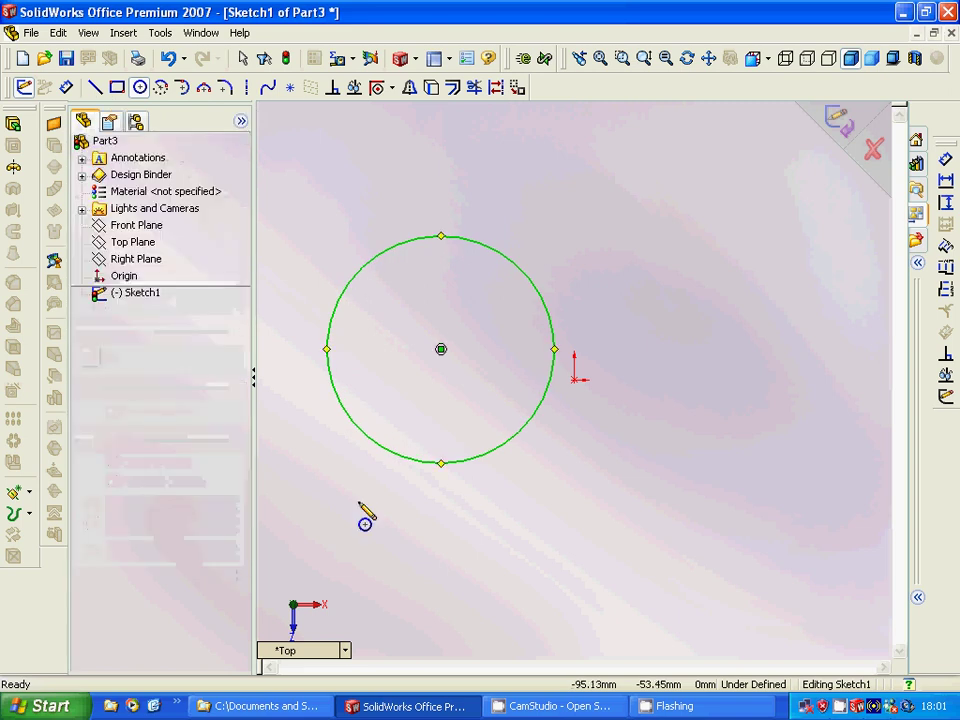
- Exit the sketch and extrude the circle 50 mm into a cylinder, Extrude1
left_click(33, 92)
left_click(13, 123)
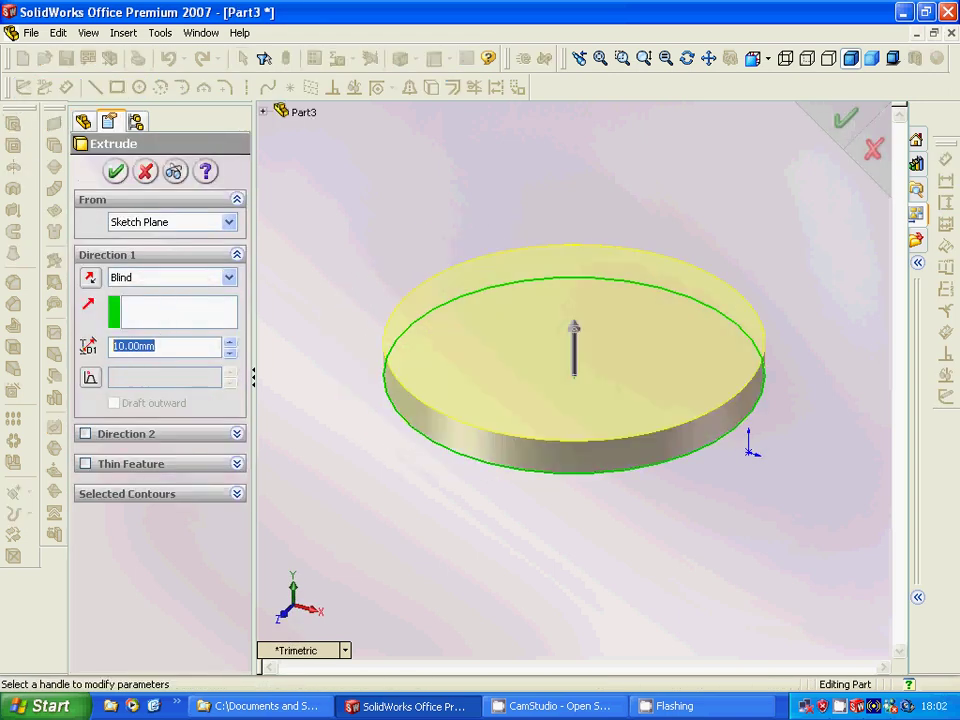
type("50")
key("Return")
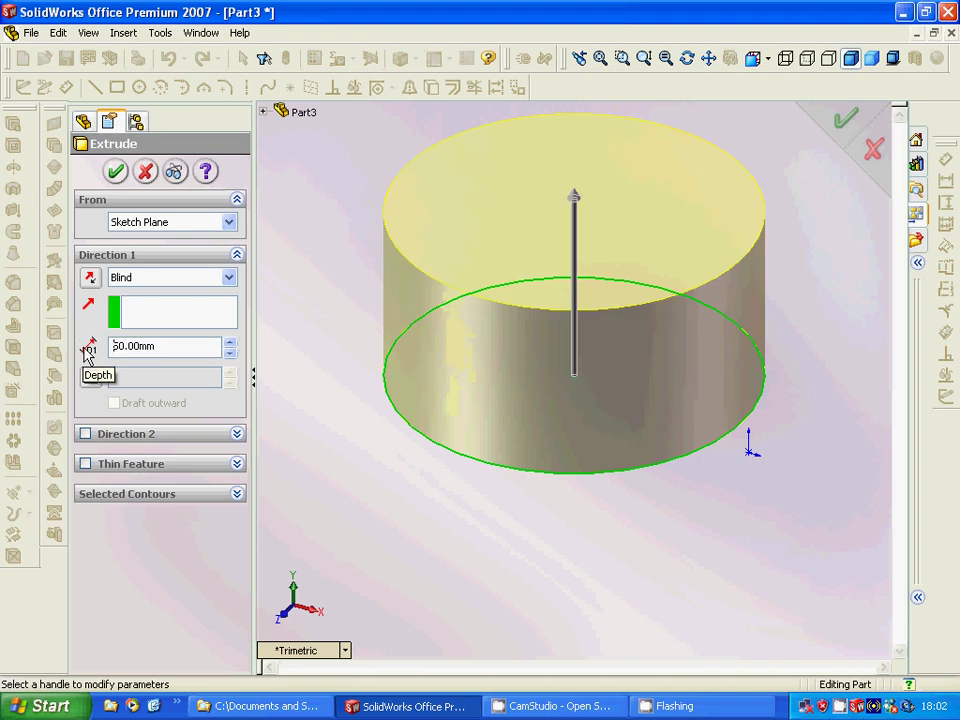
left_click(116, 171)
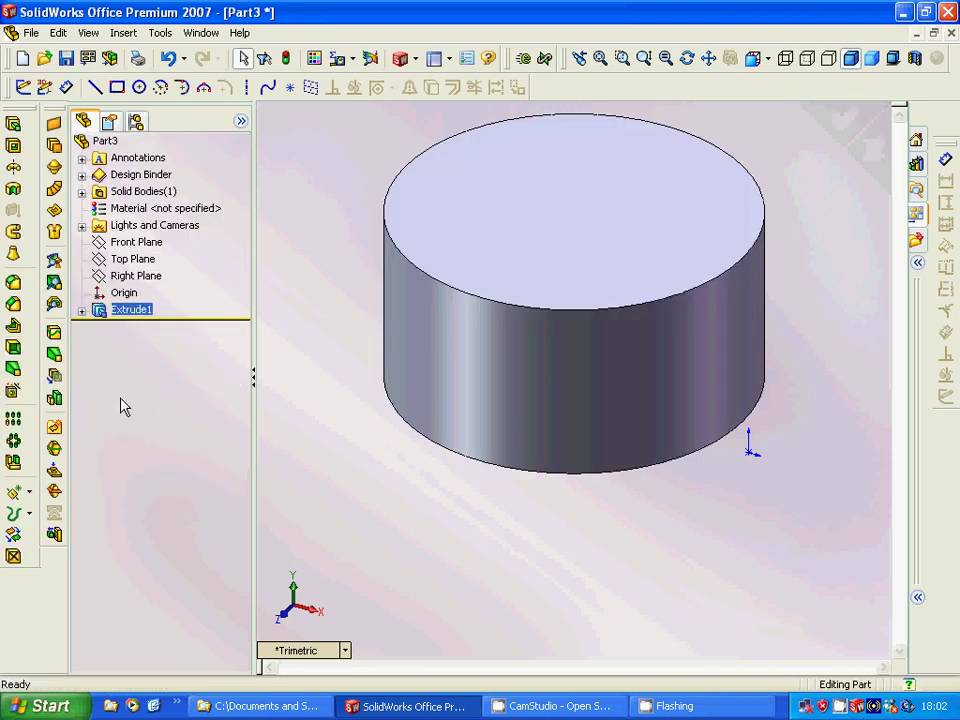
- Add a simple ANSI Metric M10 clearance hole, blind 20 mm, near the top face's left edge
left_click(13, 390)
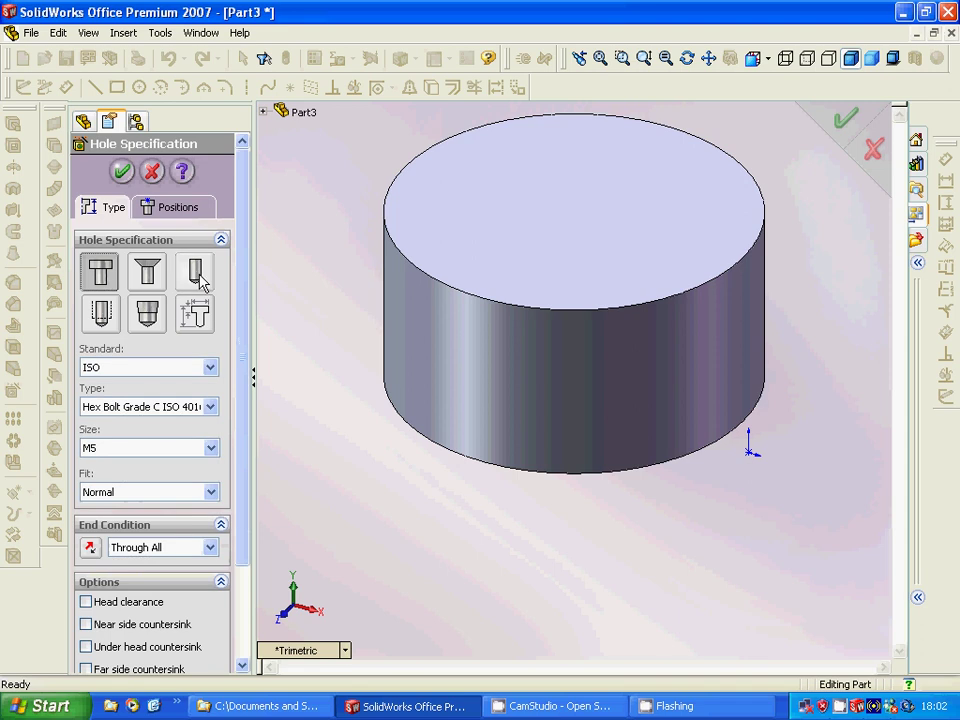
left_click(195, 271)
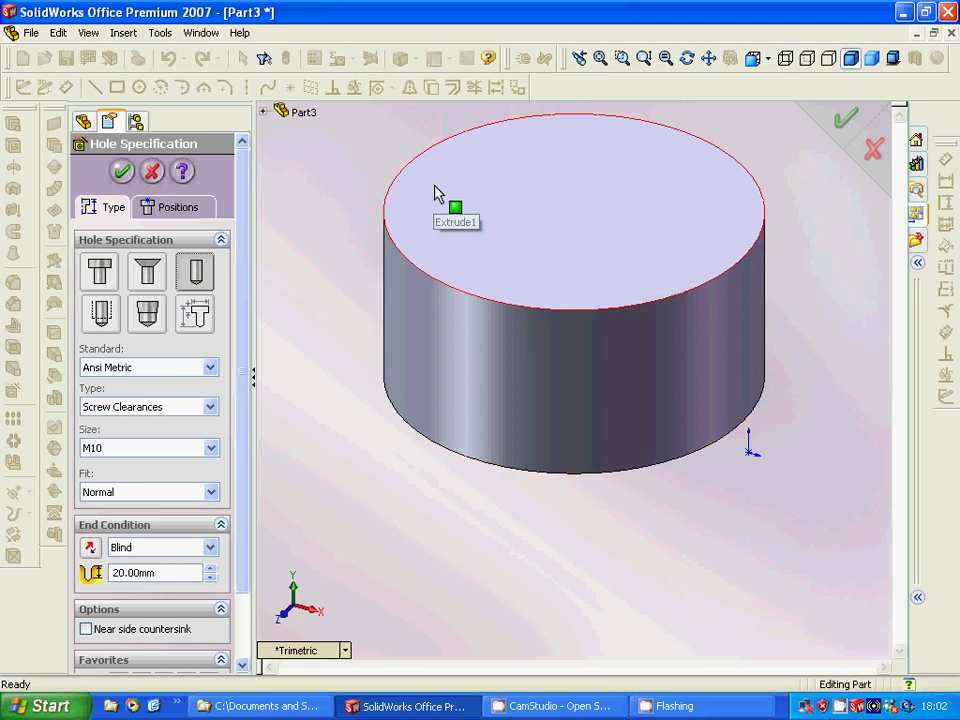
left_click(436, 197)
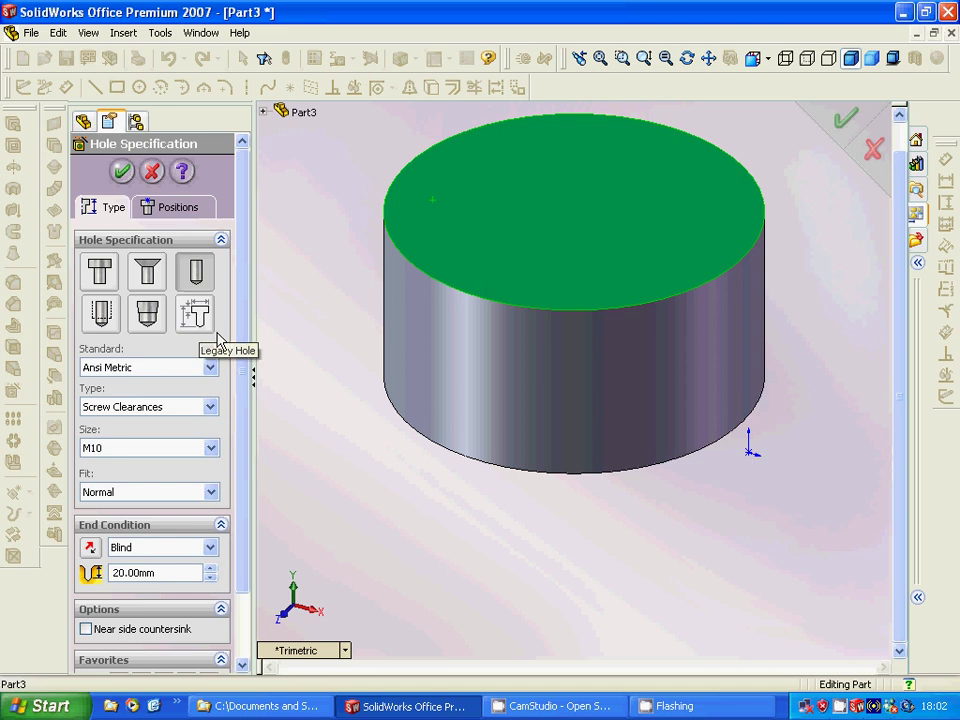
left_click(160, 214)
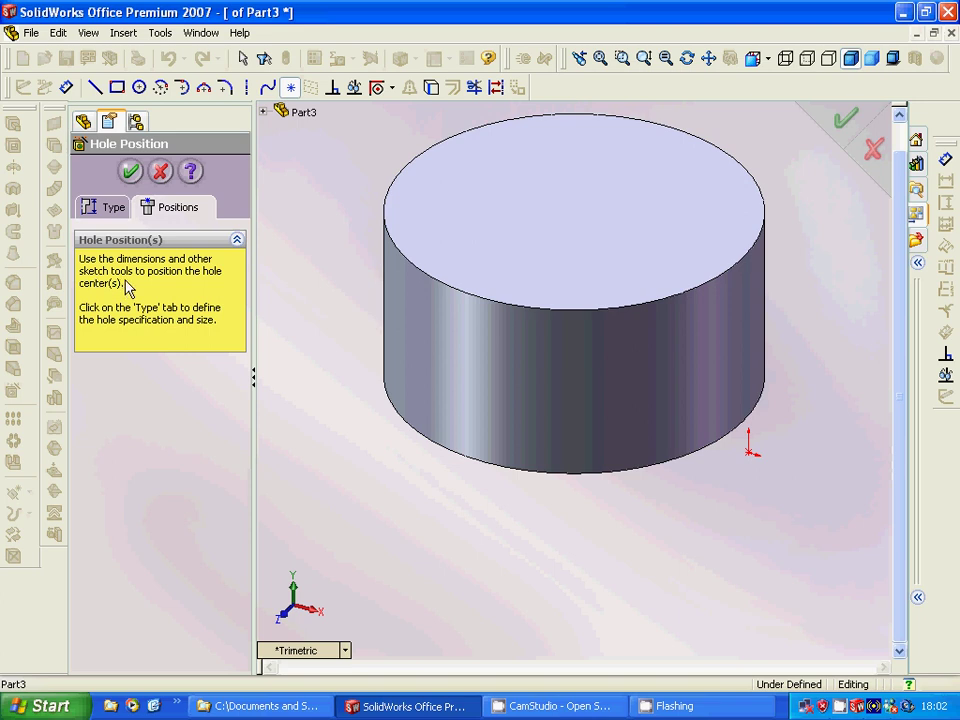
left_click(465, 219)
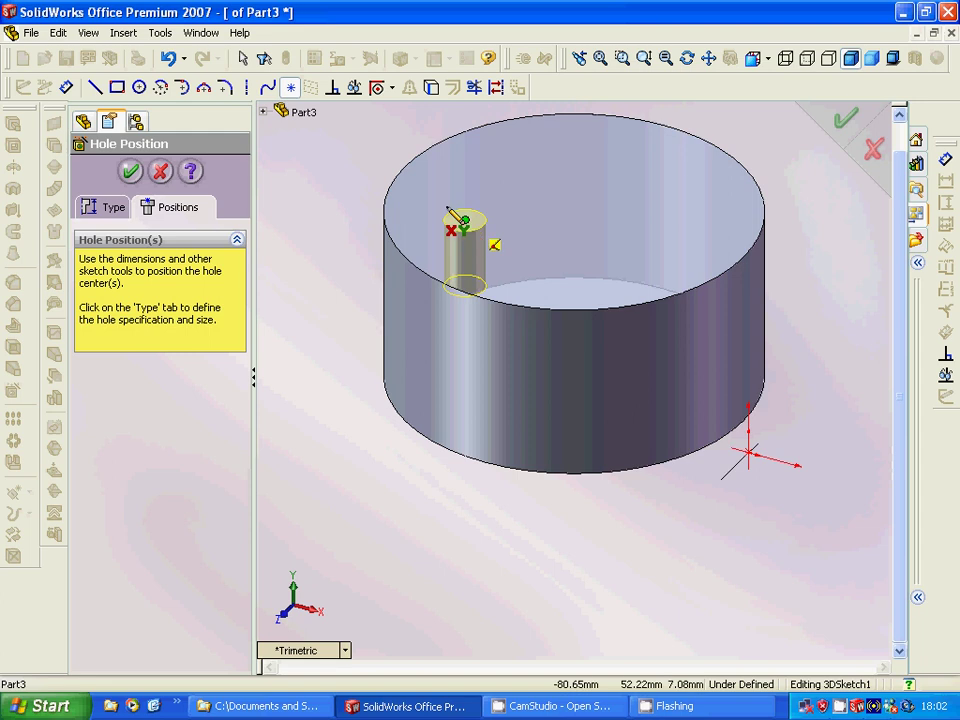
left_click(130, 172)
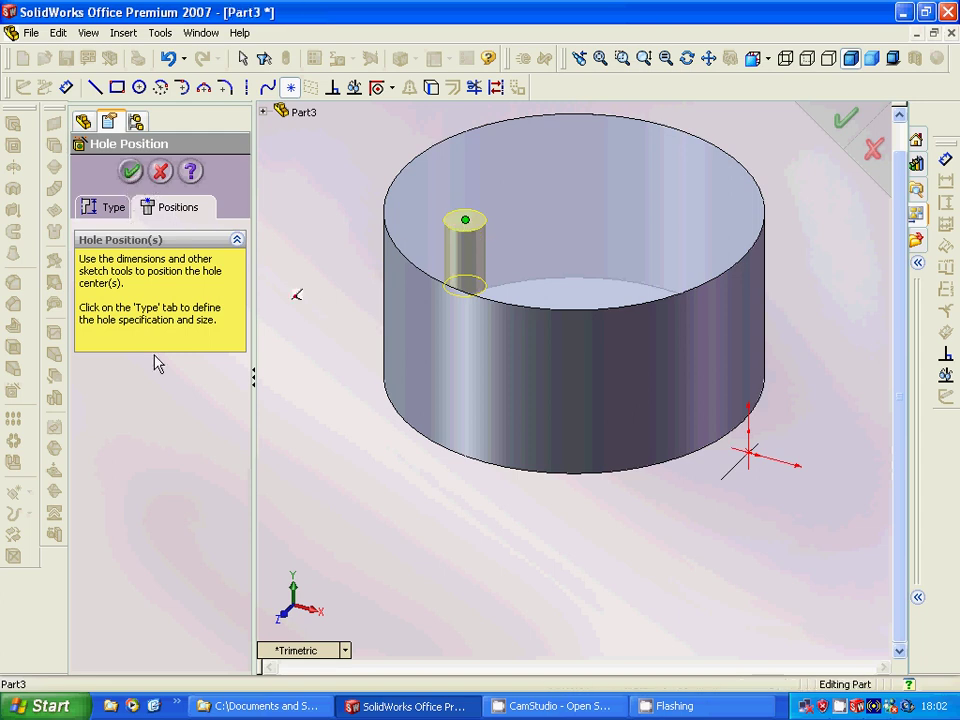
- Sketch a circle on the cylinder's top face beside the first hole
mouse_move(356, 332)
middle_mouse_down()
mouse_move(354, 430)
mouse_move(347, 305)
middle_mouse_up()
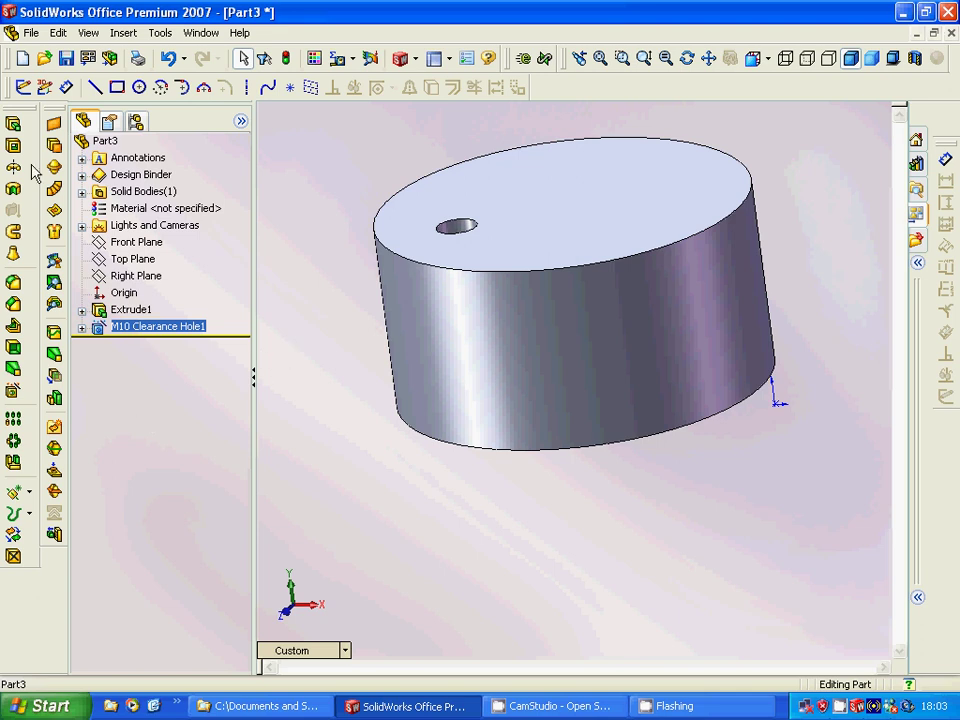
left_click(536, 222)
left_click(24, 88)
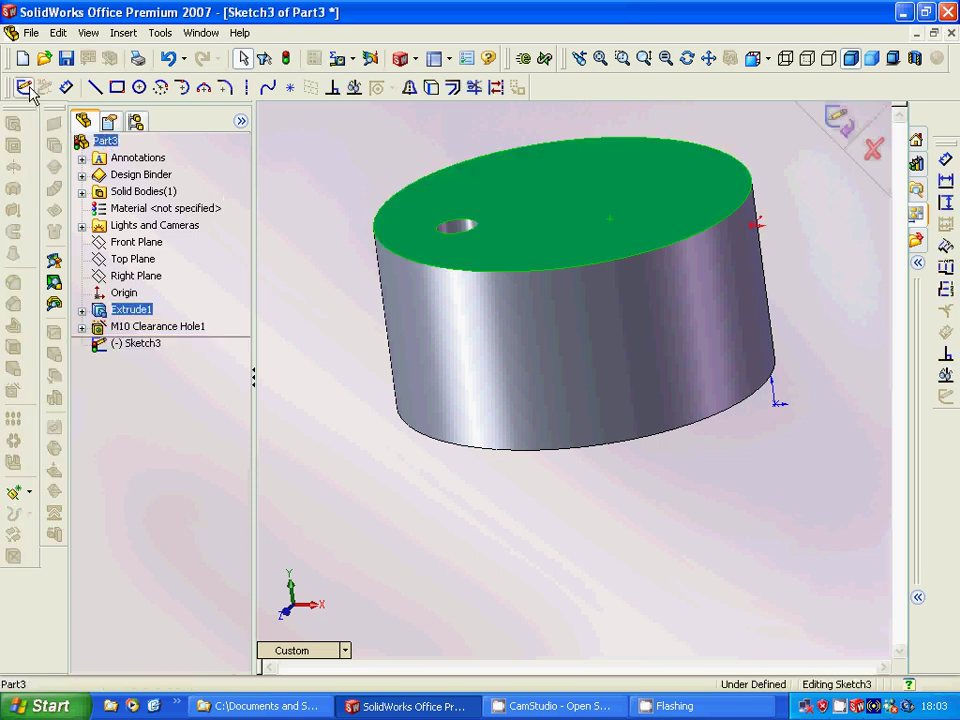
left_click(139, 88)
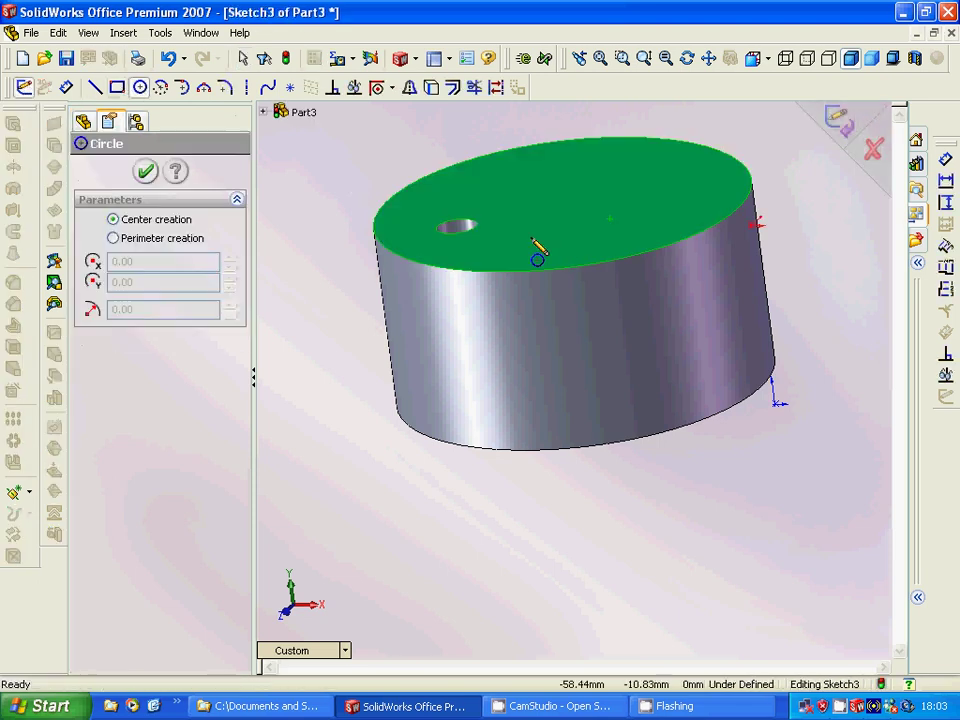
left_click(530, 236)
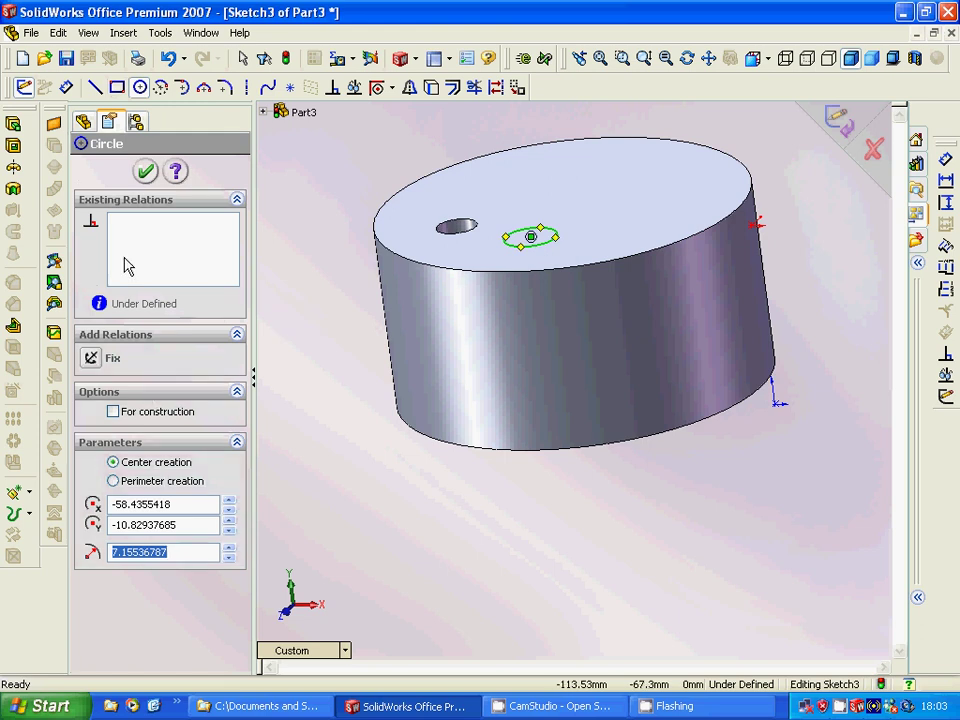
left_click(24, 87)
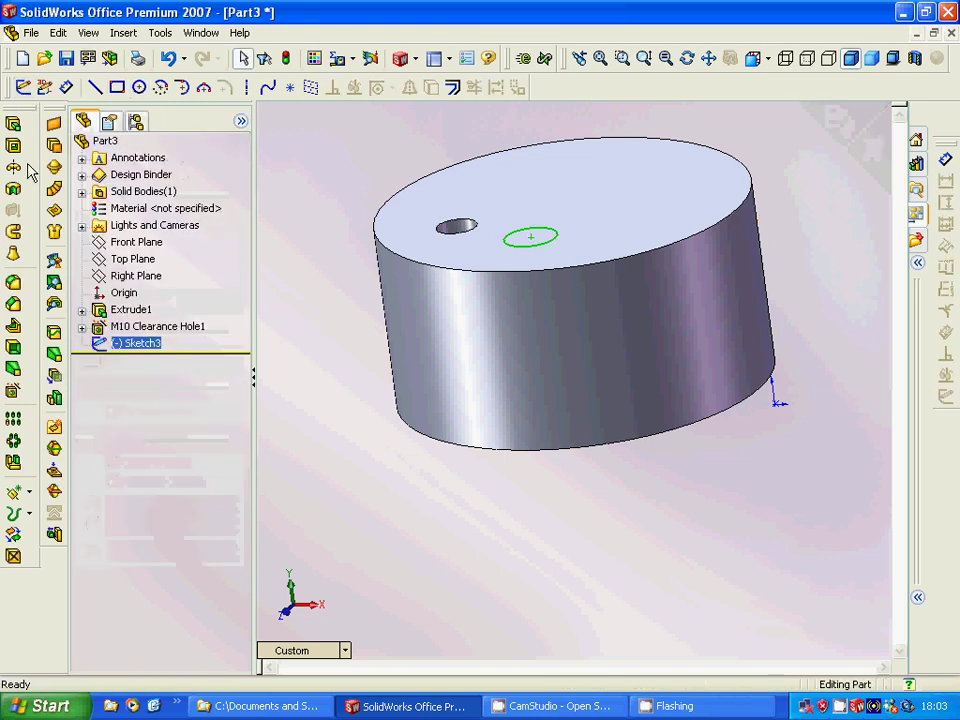
- Cut the circle through the whole cylinder with a Through All extruded cut
left_click(54, 145)
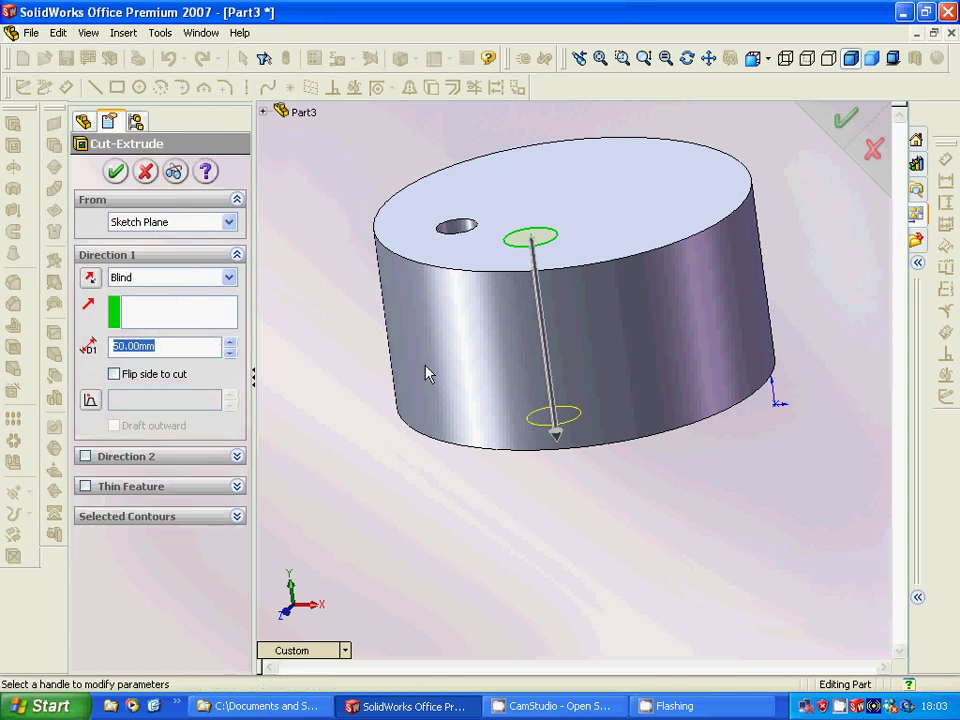
left_click(229, 278)
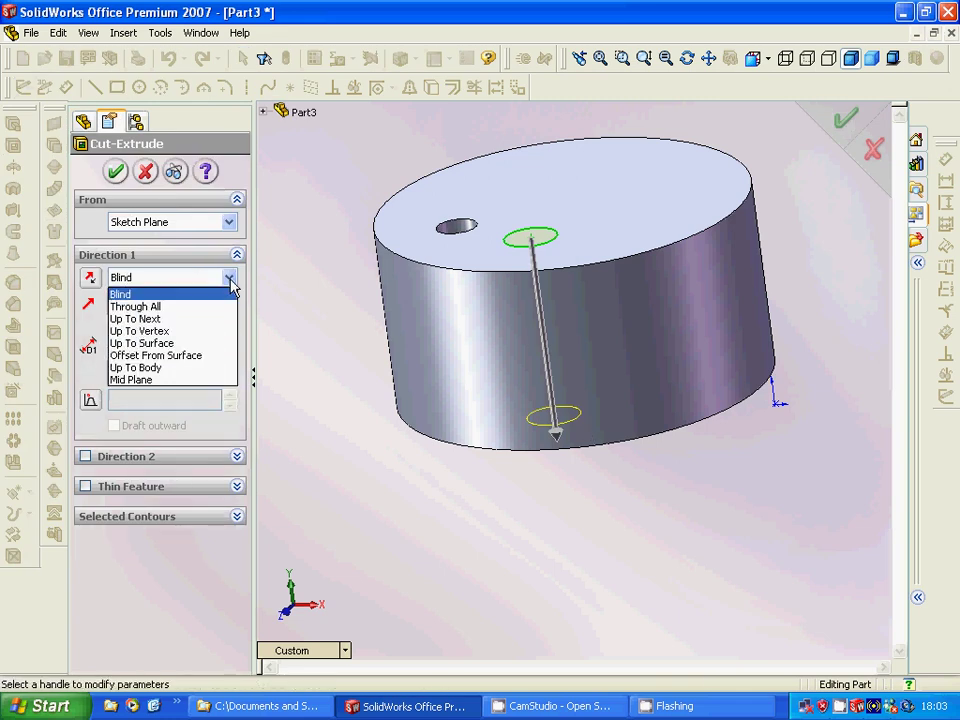
left_click(176, 306)
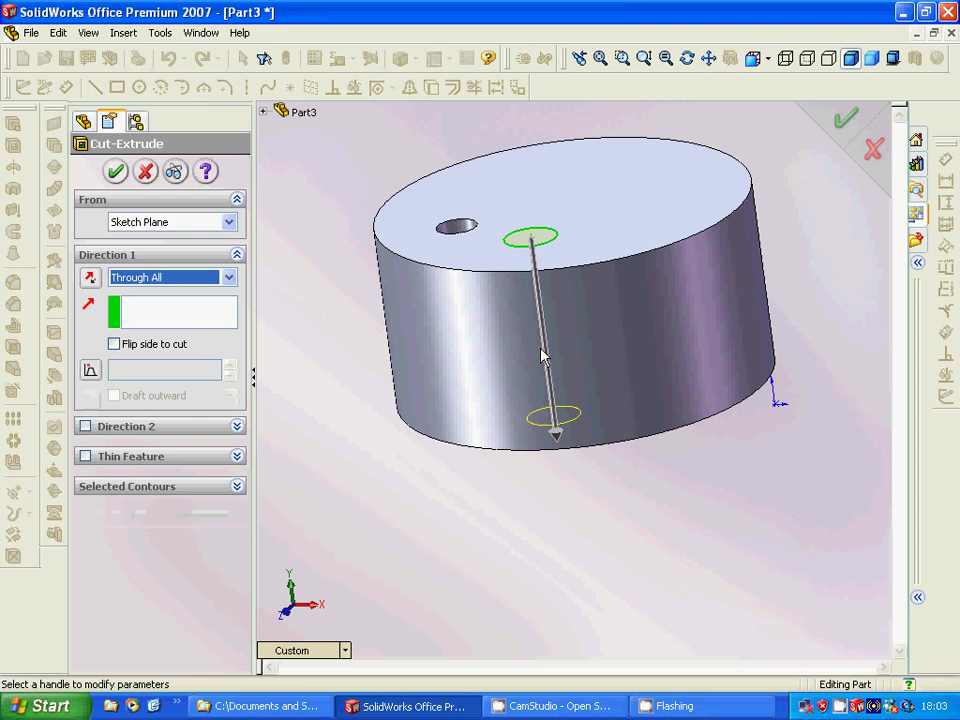
left_click(112, 172)
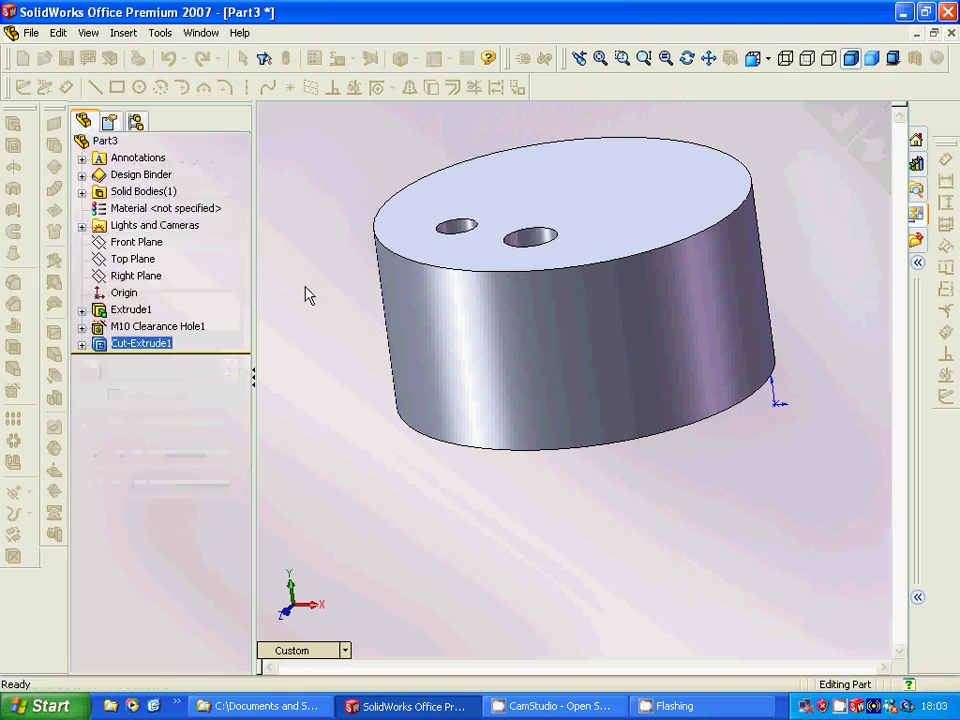
- Sketch a small circle near the top face's rim beside the two existing holes
mouse_move(330, 315)
middle_mouse_down()
mouse_move(332, 403)
mouse_move(343, 379)
mouse_move(336, 388)
mouse_move(317, 377)
mouse_move(296, 302)
middle_mouse_up()
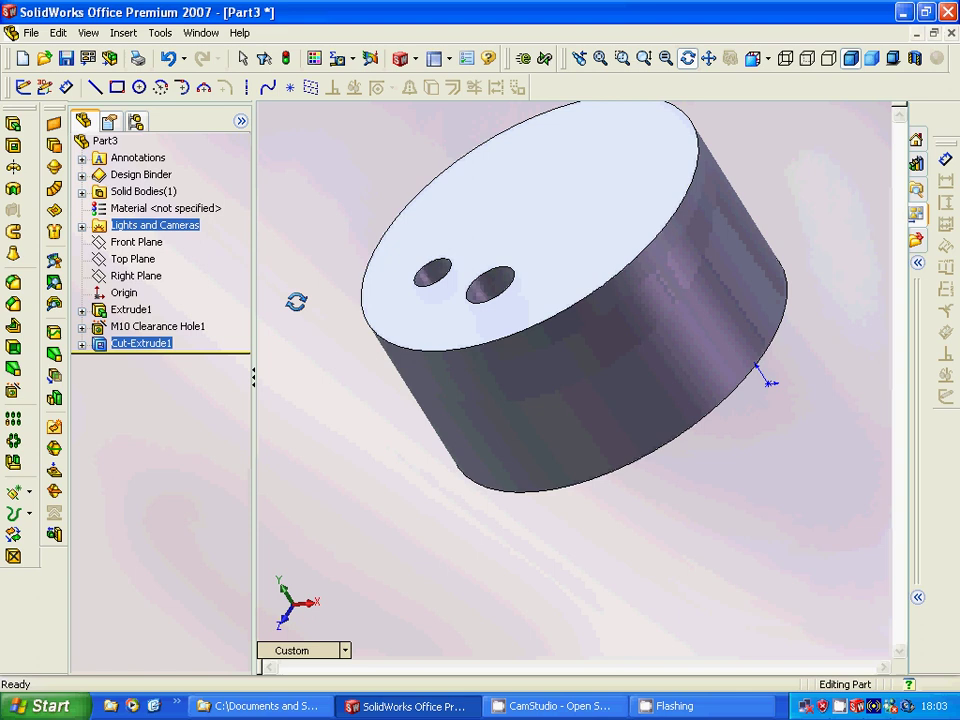
left_click(486, 212)
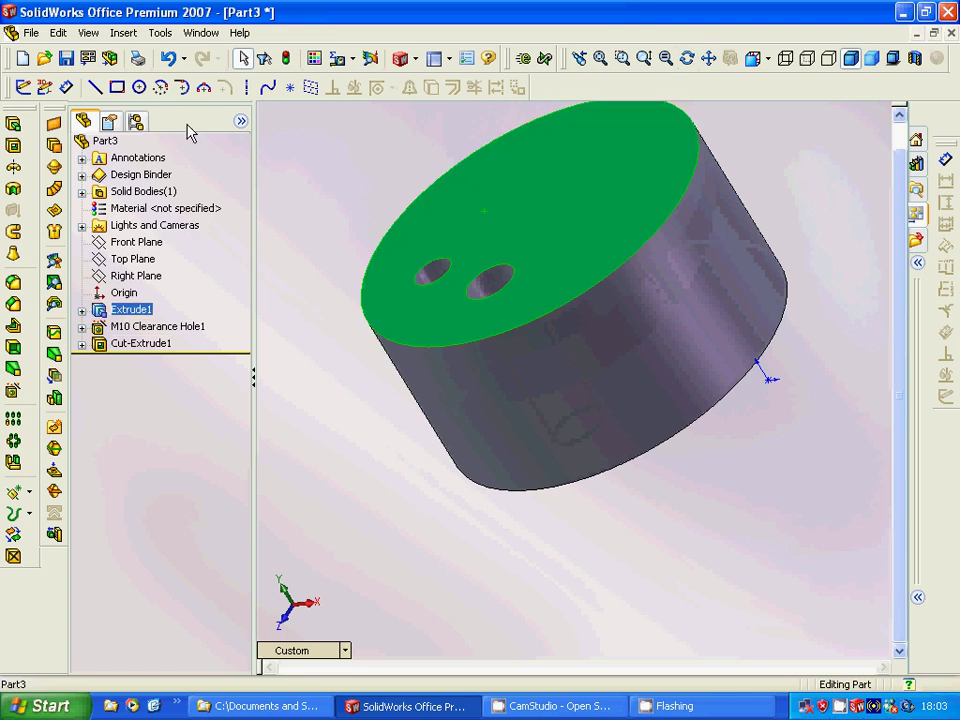
left_click(140, 88)
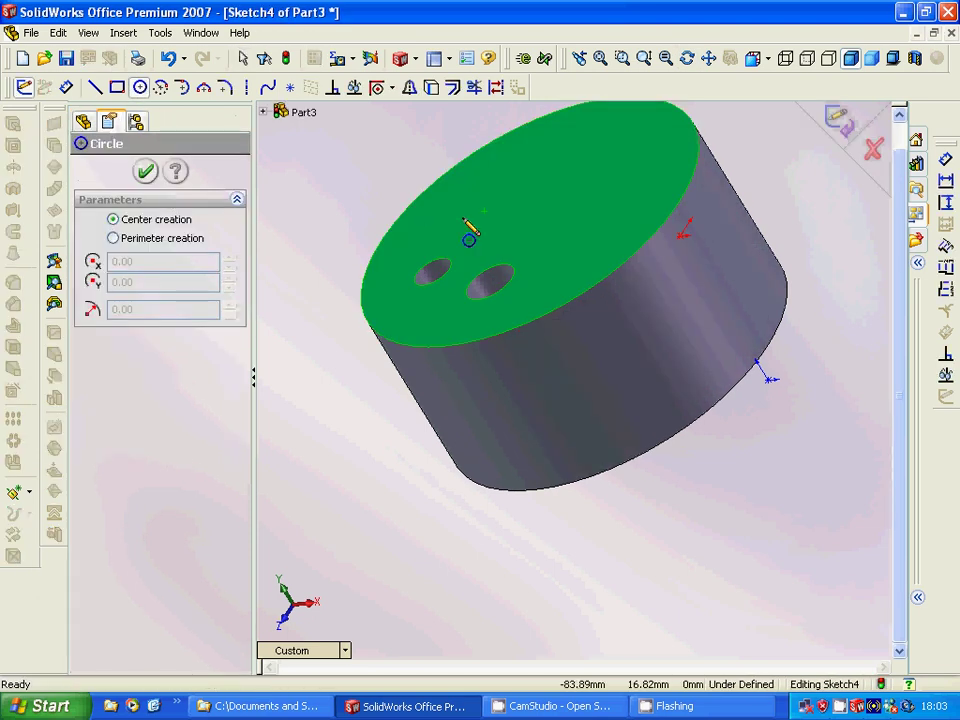
left_click(437, 207)
left_click(439, 211)
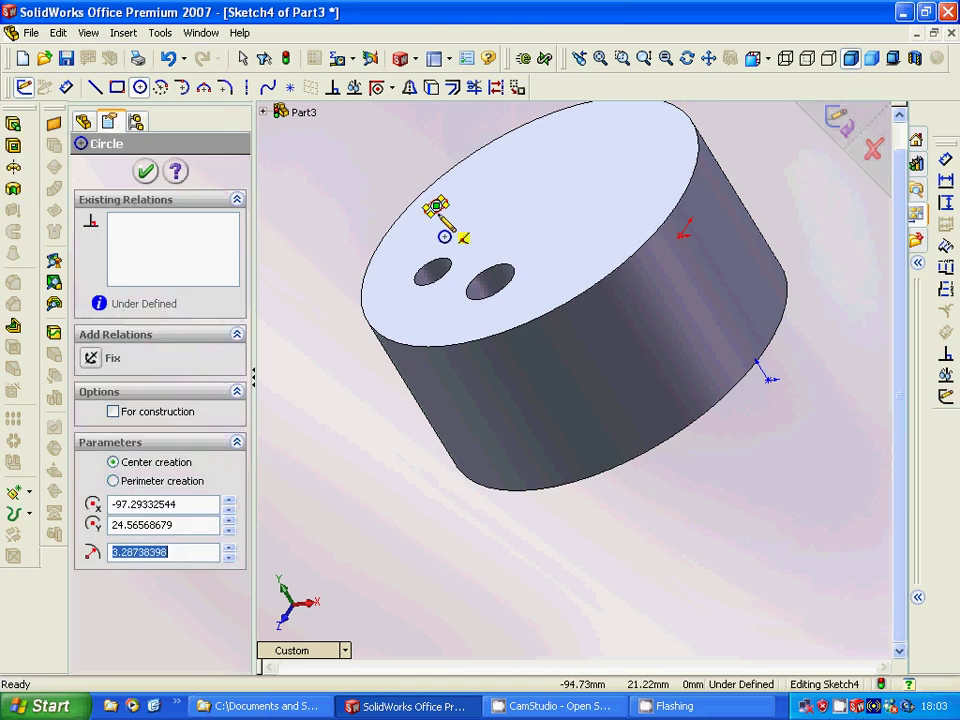
left_click(145, 171)
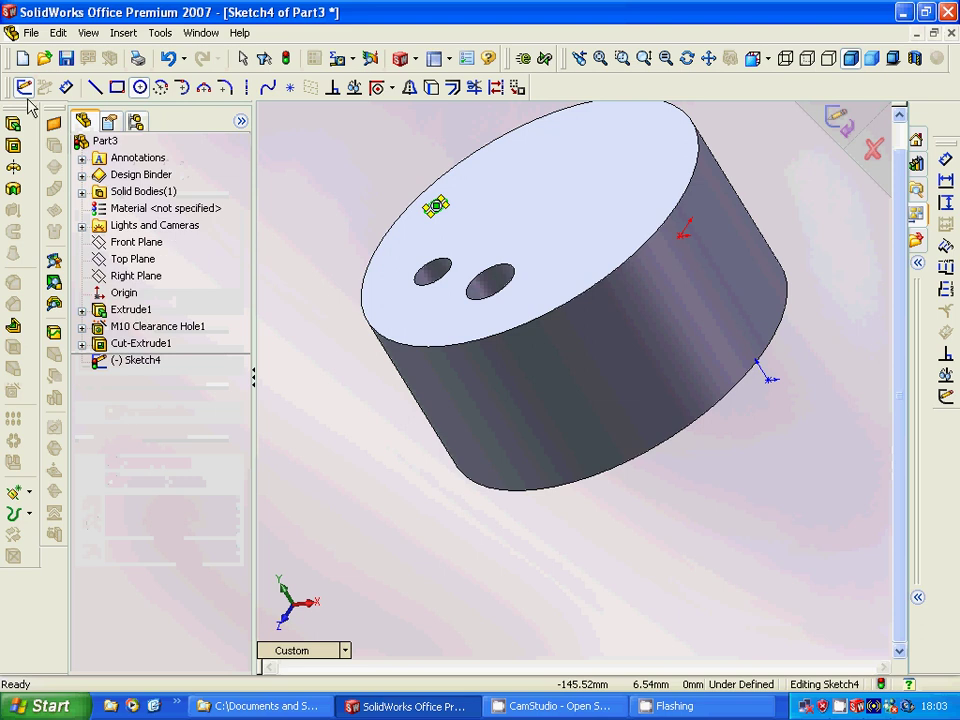
left_click(28, 140)
left_click(54, 123)
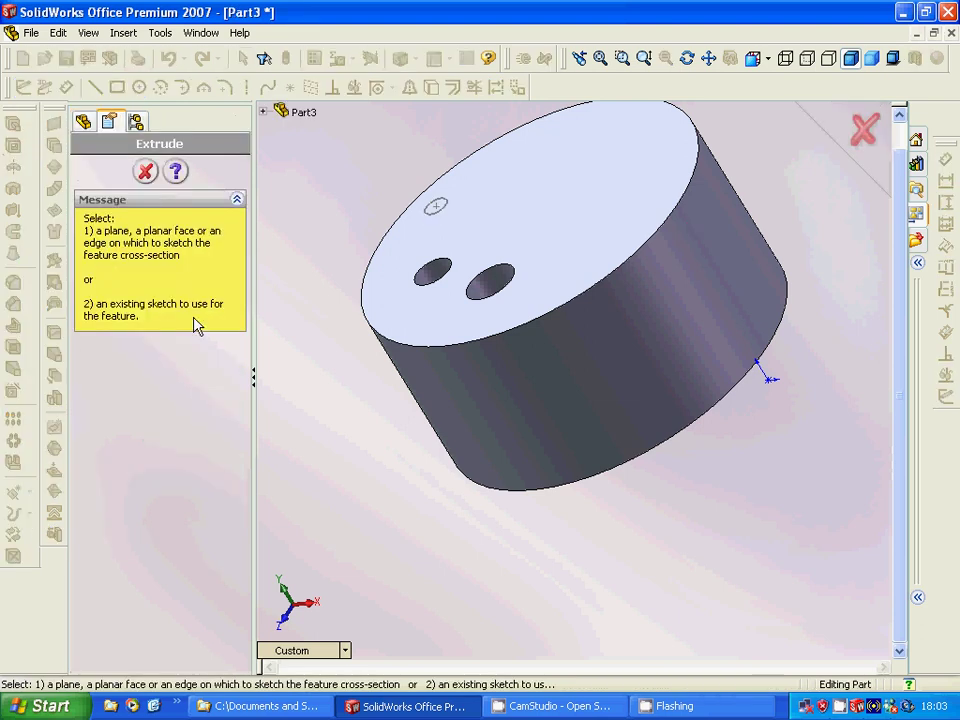
- Cut the small circle blind 50 mm with a 5° draft, keeping the inside, as Cut-Extrude2
key("Escape")
left_click(434, 208)
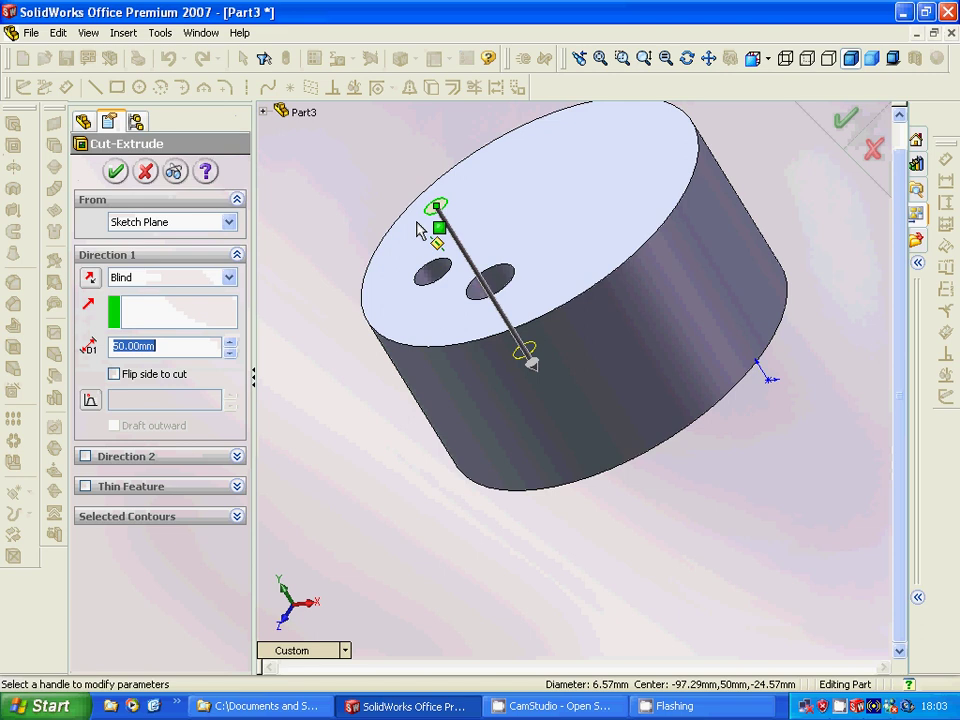
left_click(146, 410)
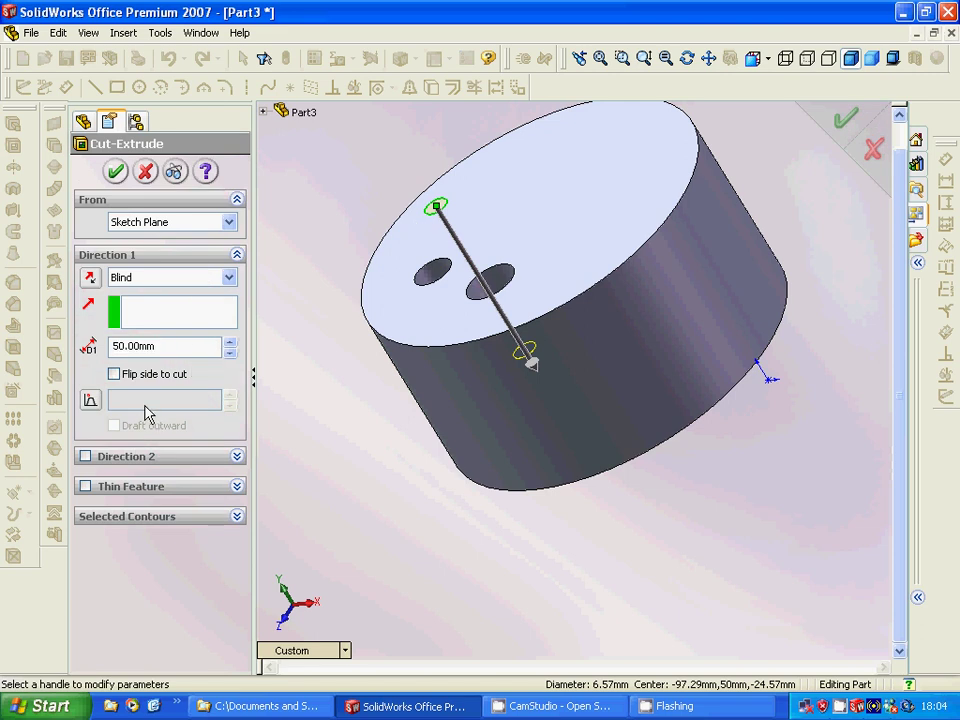
left_click(90, 400)
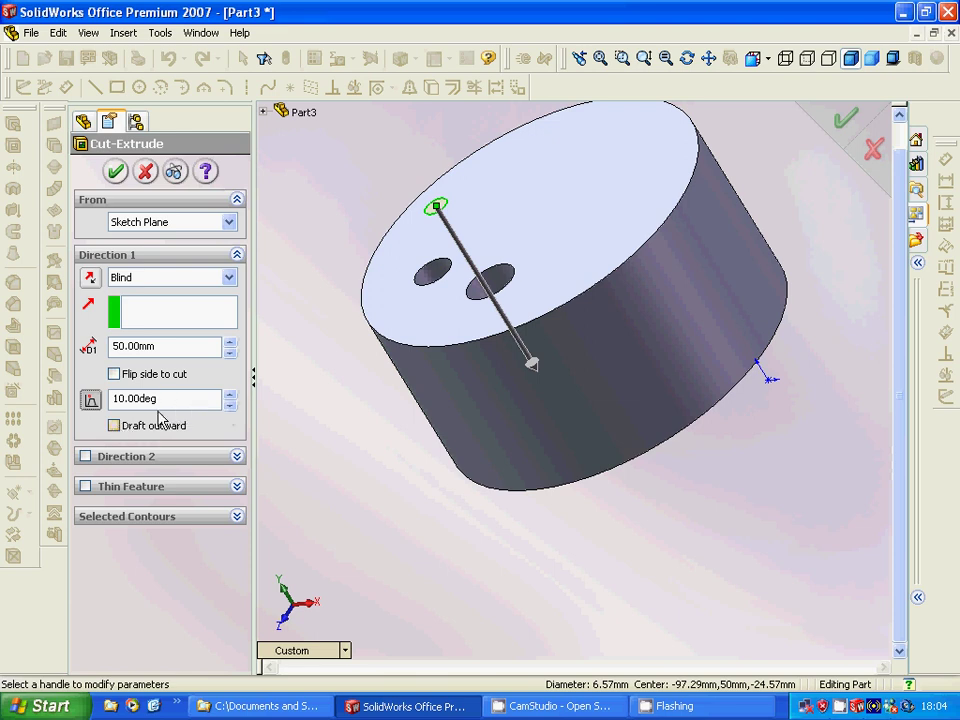
left_click_drag(161, 398, 108, 400)
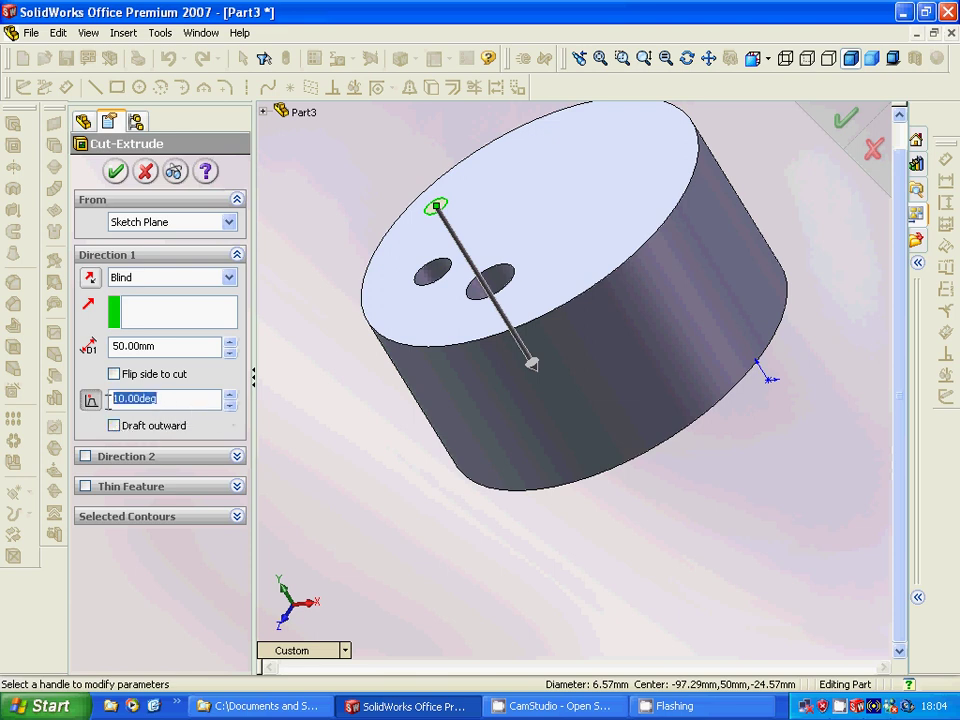
type("5")
key("Return")
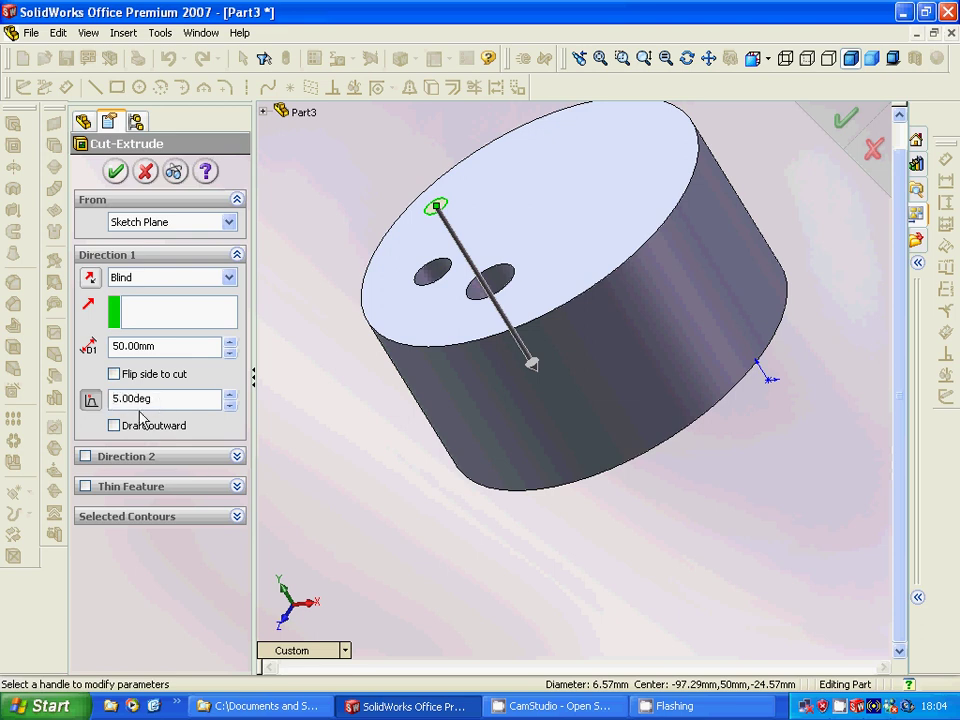
left_click(146, 376)
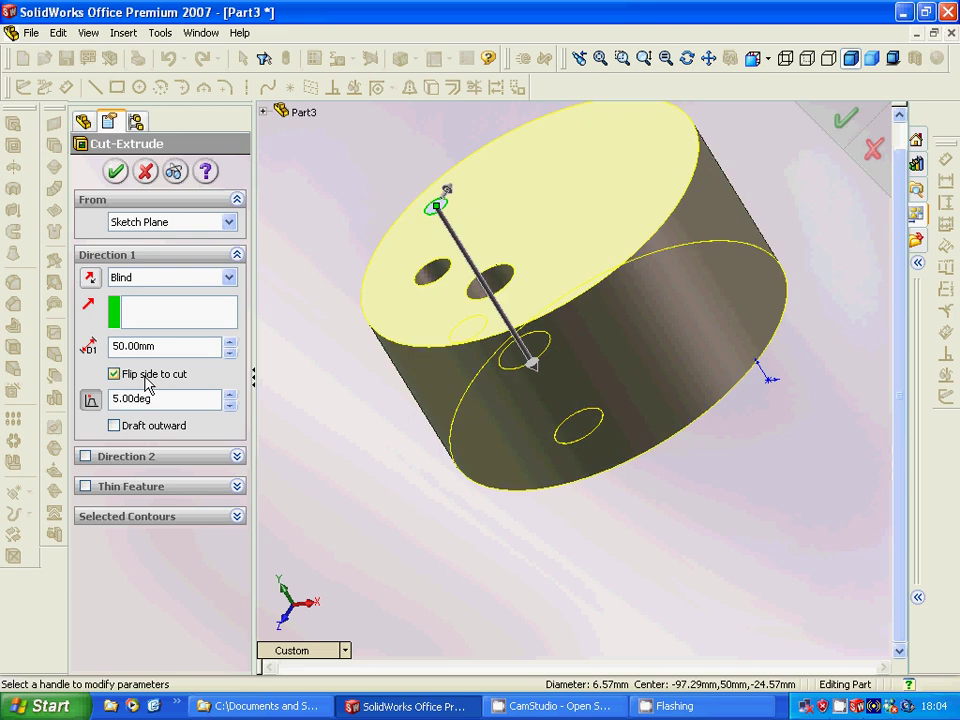
left_click(146, 380)
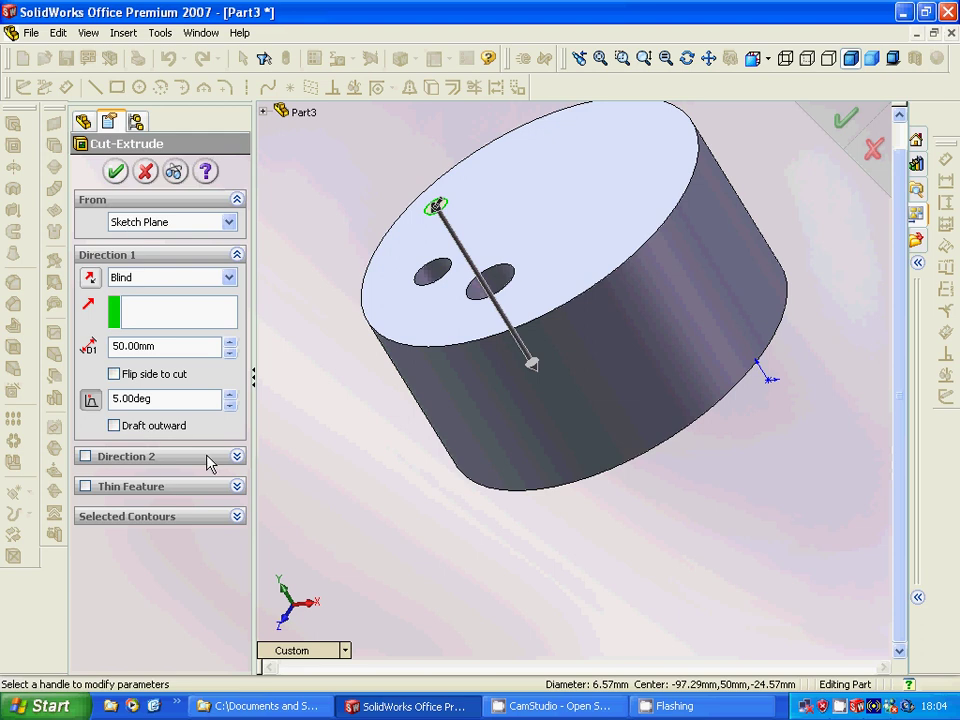
left_click(115, 173)
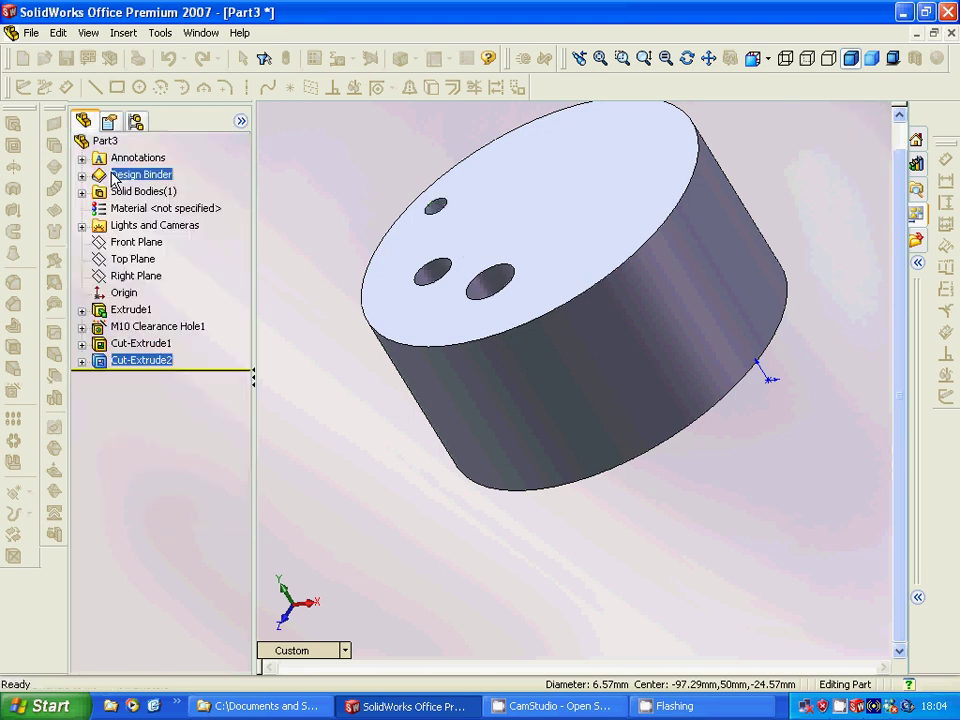
- Start a countersink hole and place its centre on the right side of the cylinder's face
mouse_move(279, 326)
middle_mouse_down()
mouse_move(303, 412)
mouse_move(332, 407)
middle_mouse_up()
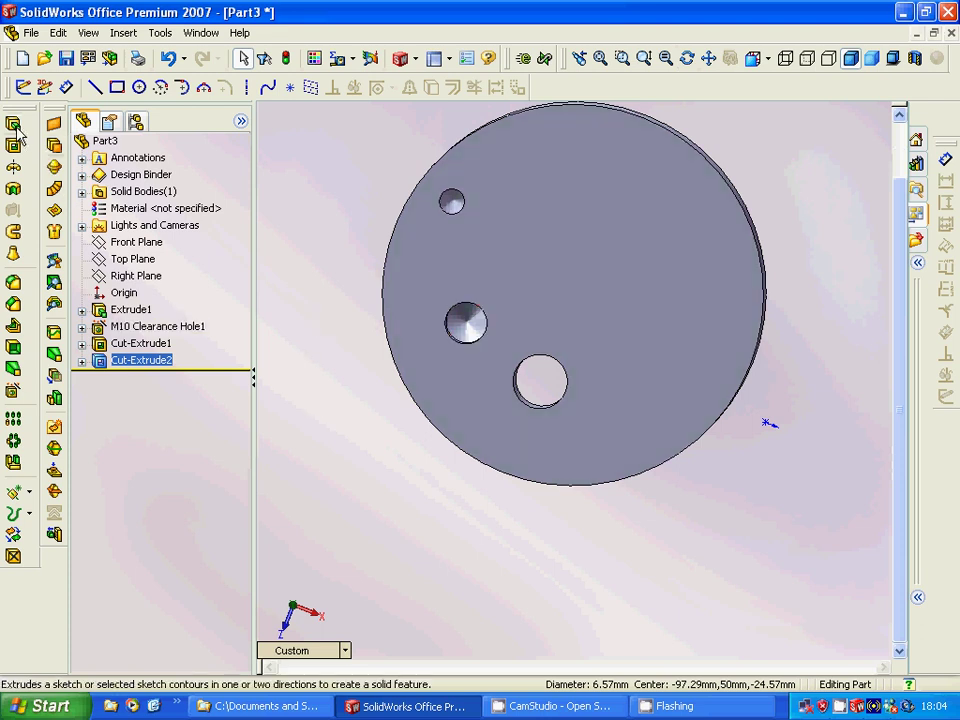
left_click(14, 392)
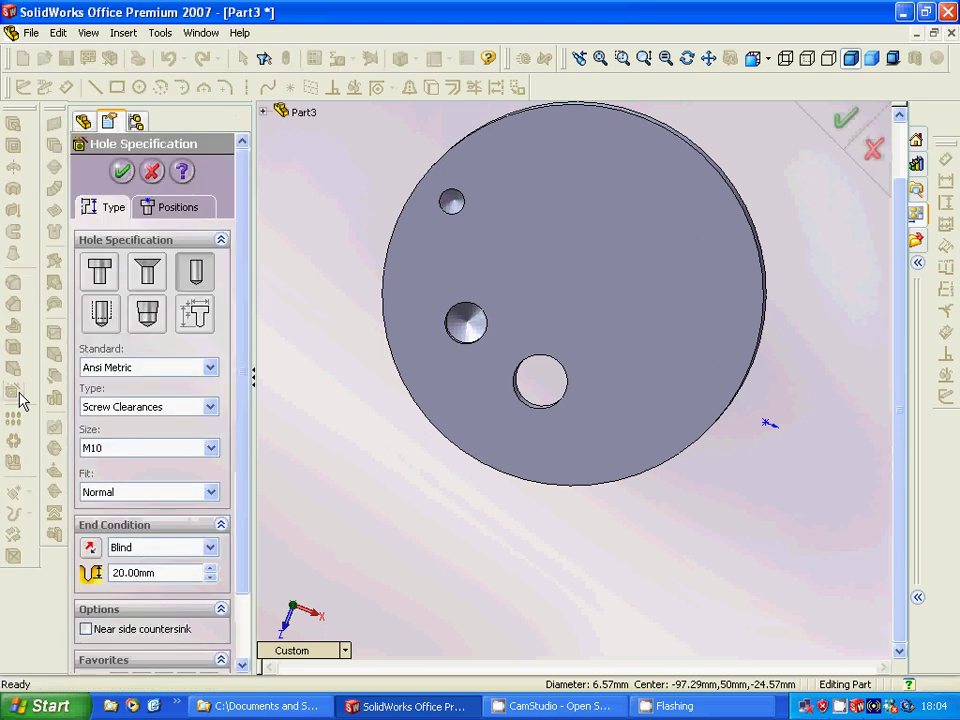
left_click(147, 275)
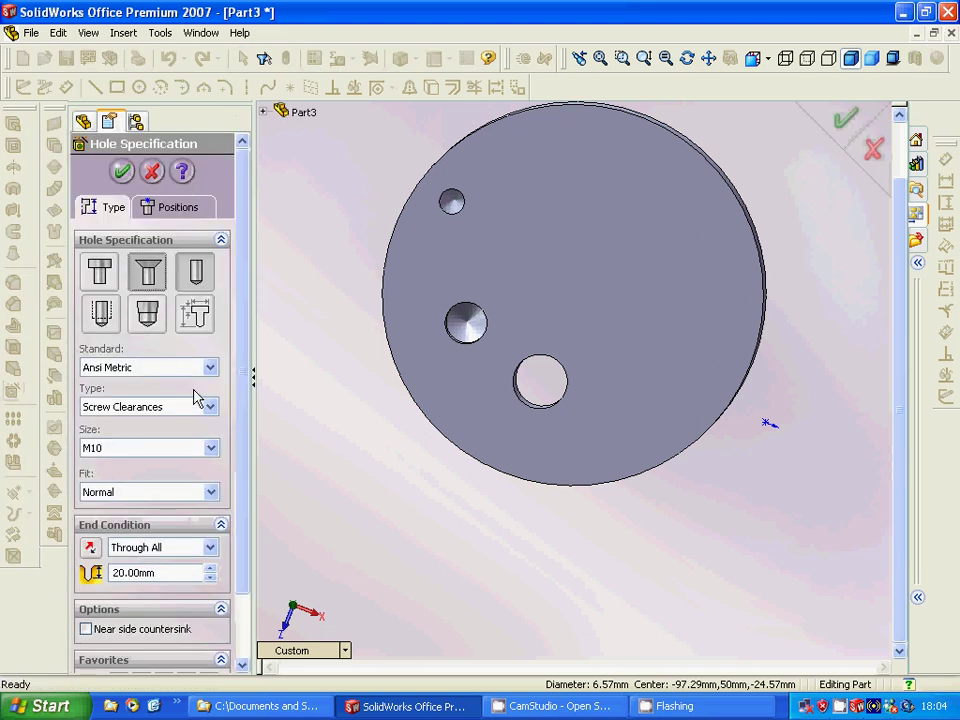
left_click(190, 208)
left_click(508, 309)
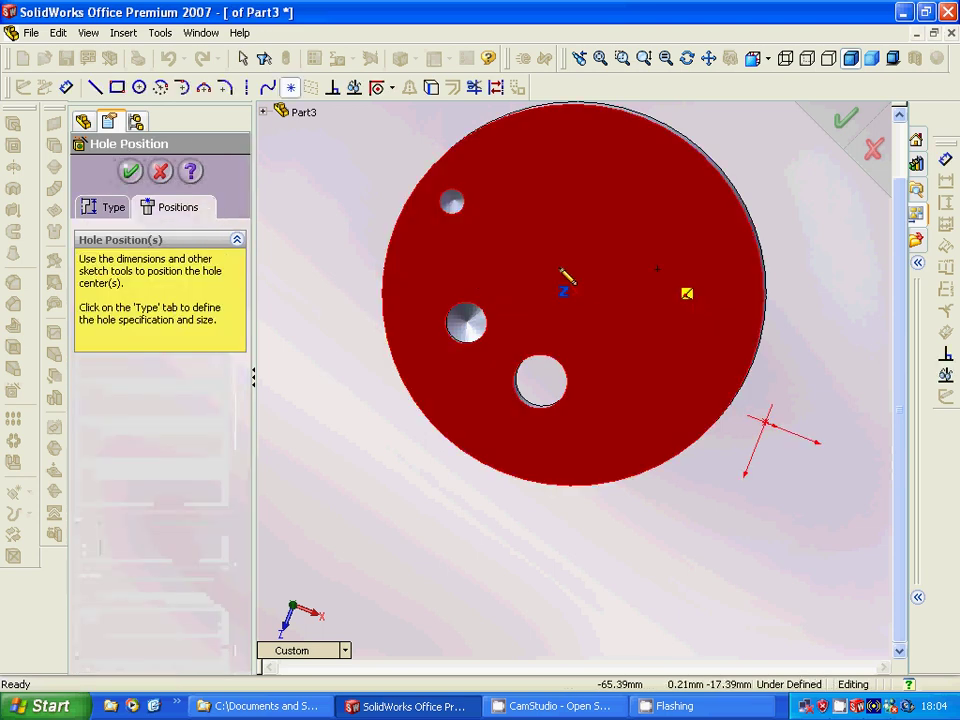
left_click(704, 287)
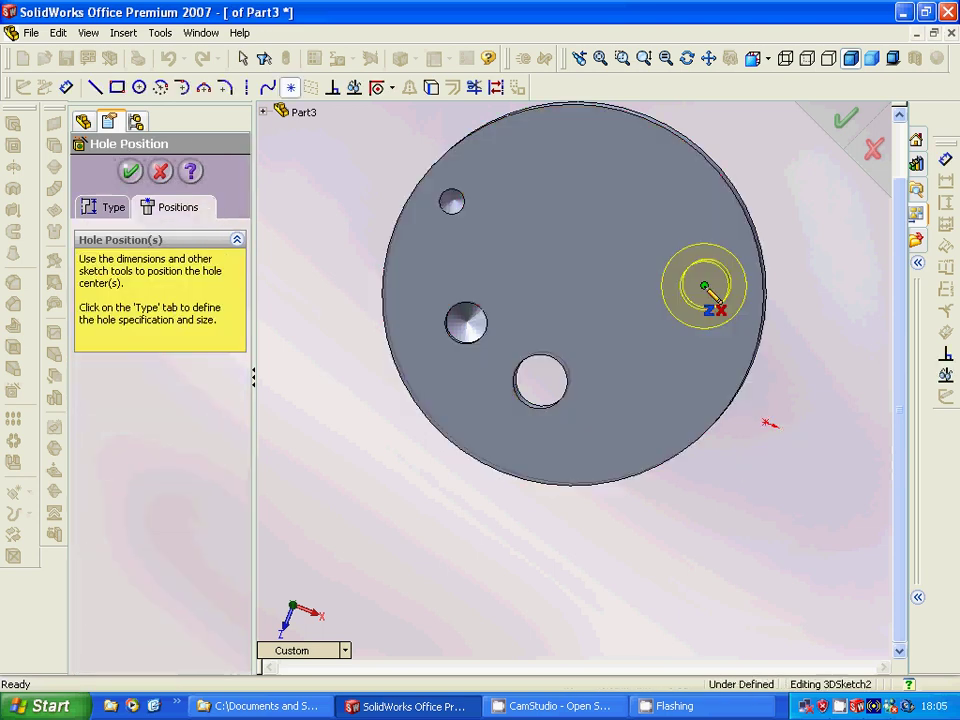
- Set the countersink to a 7/16 ANSI Inch flat head socket screw, Through All, and accept
left_click(117, 213)
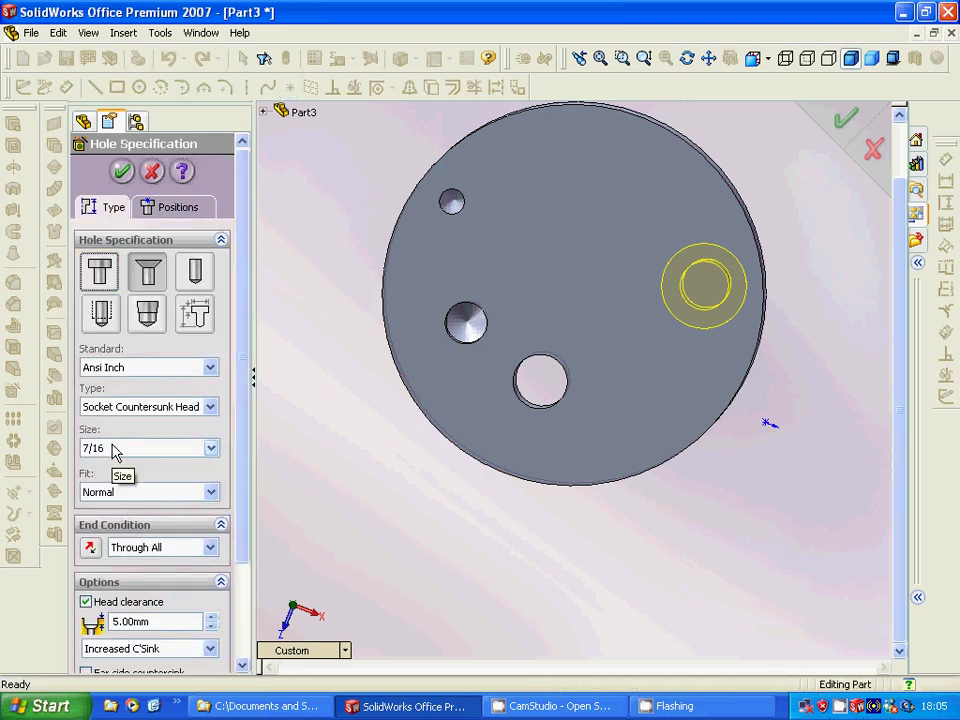
left_click(211, 450)
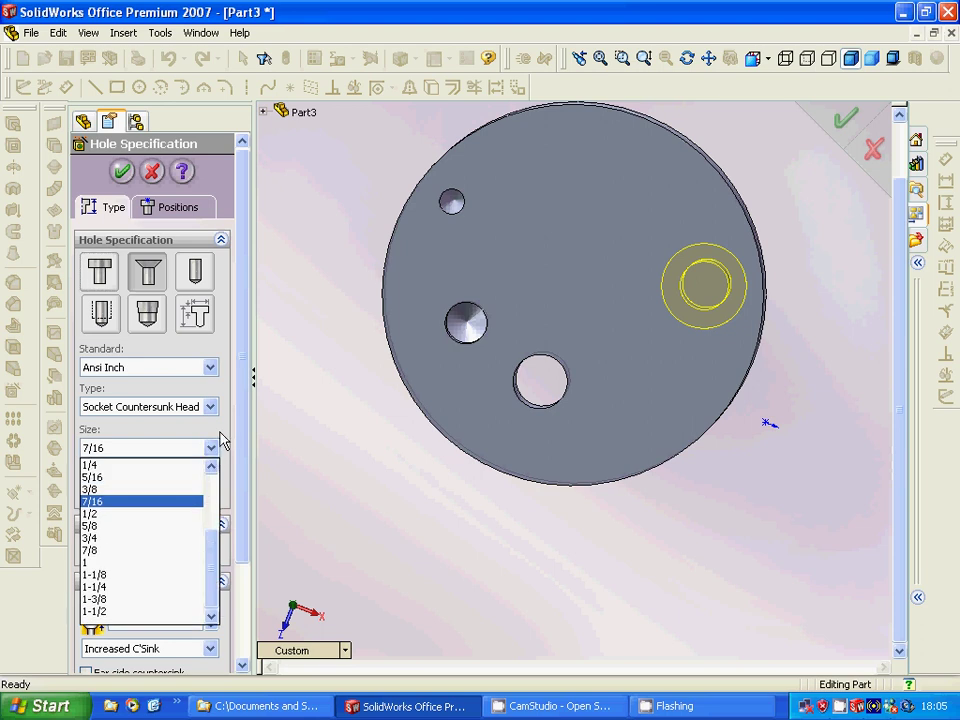
left_click(222, 440)
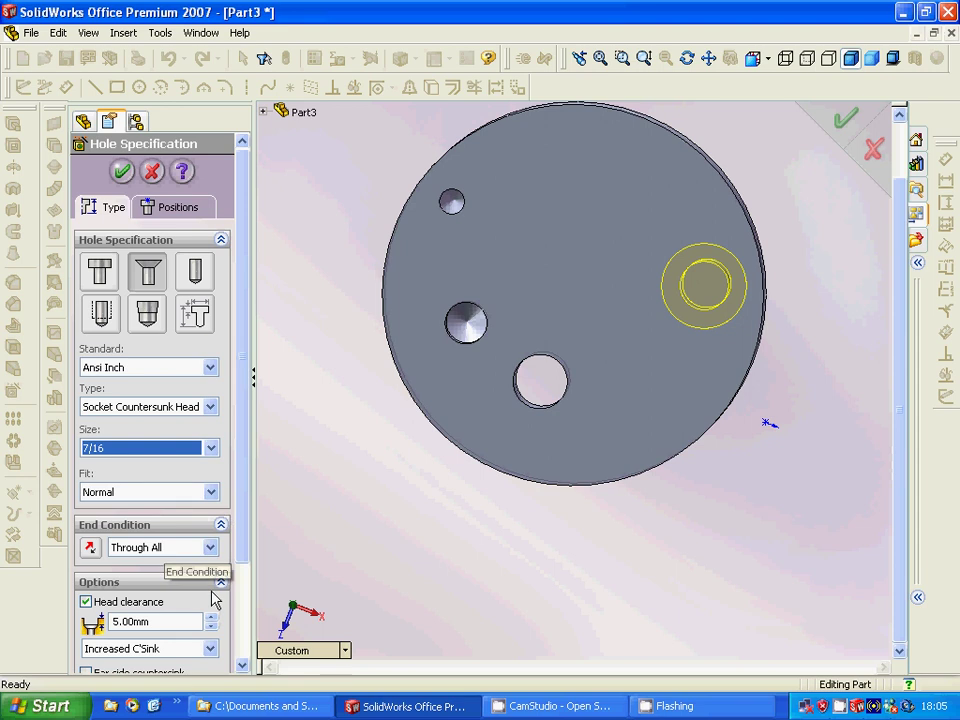
left_click_drag(240, 385, 240, 491)
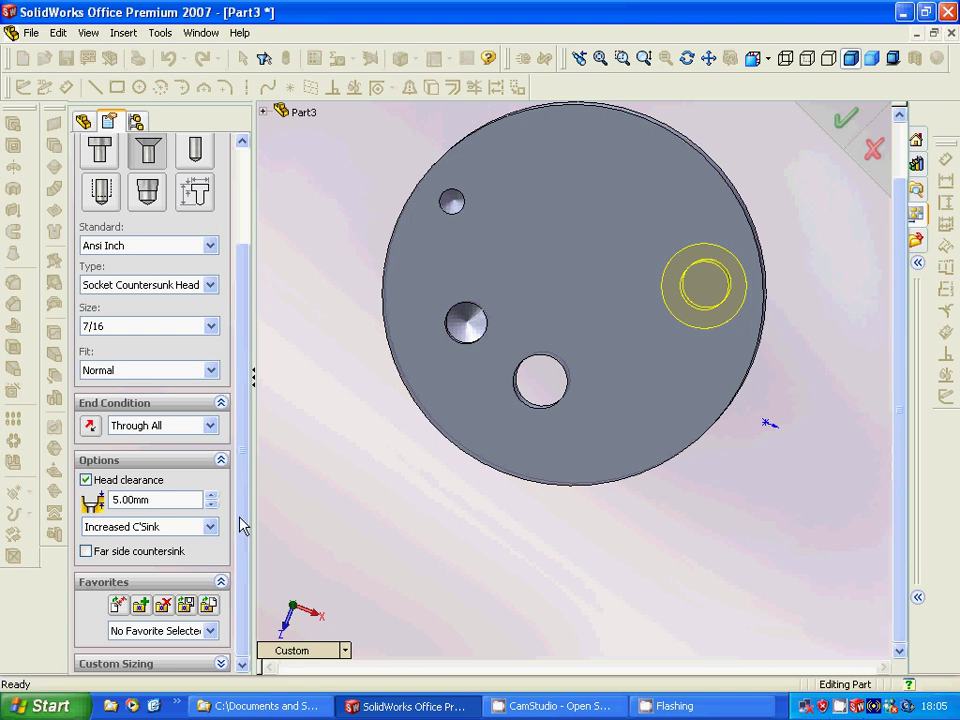
left_click_drag(244, 274, 240, 229)
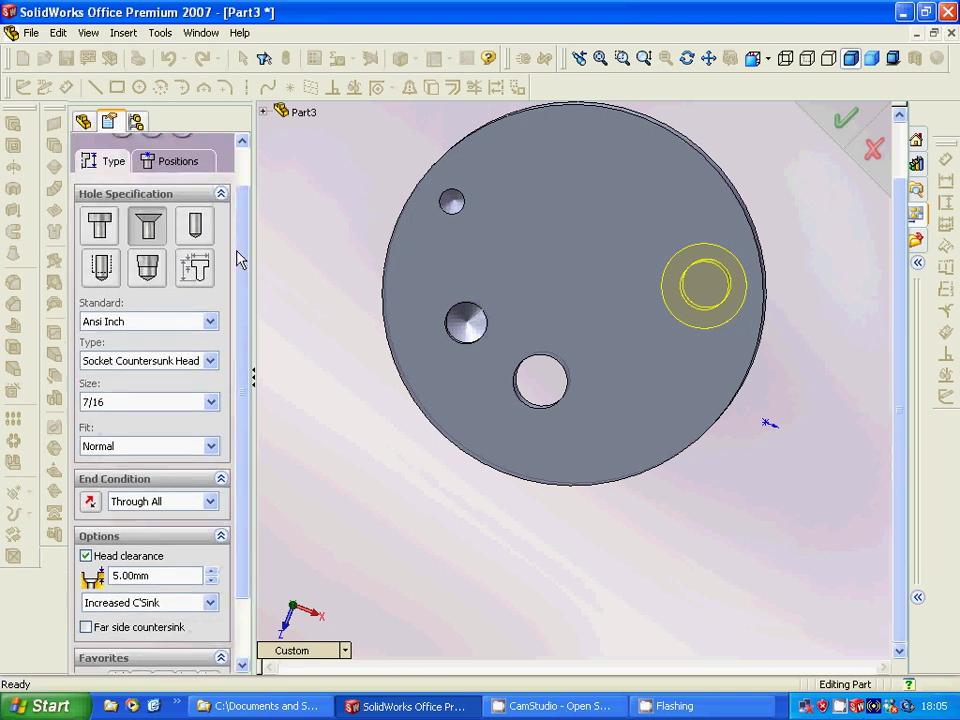
left_click_drag(242, 259, 246, 208)
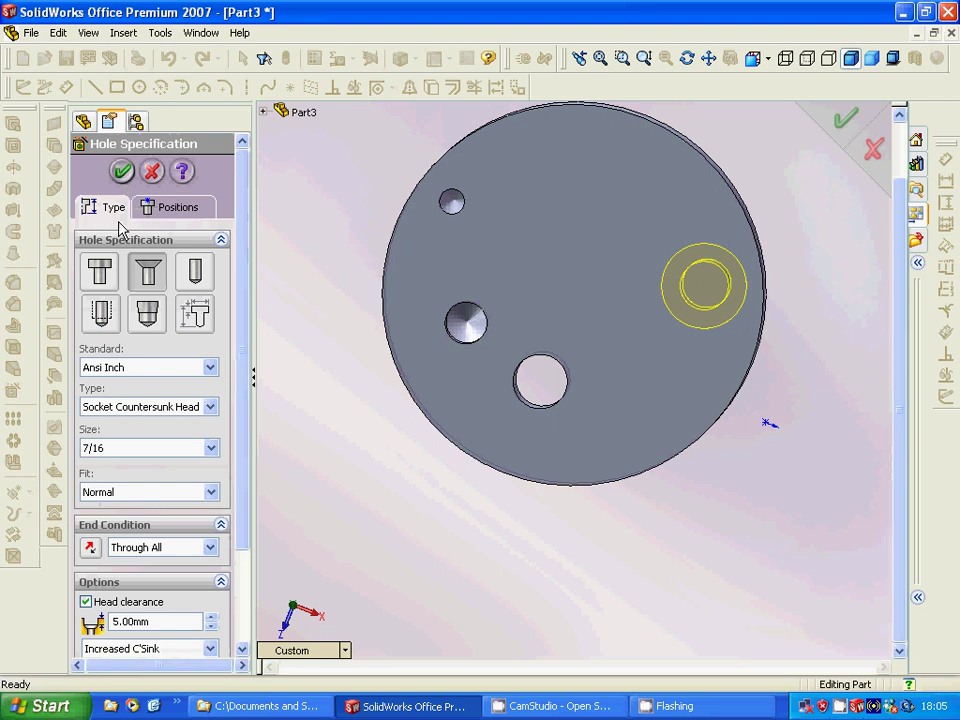
left_click(122, 172)
left_click(135, 275)
mouse_move(779, 397)
middle_mouse_down()
mouse_move(712, 358)
mouse_move(761, 381)
mouse_move(765, 396)
mouse_move(726, 418)
mouse_move(707, 396)
mouse_move(699, 347)
mouse_move(703, 358)
middle_mouse_up()
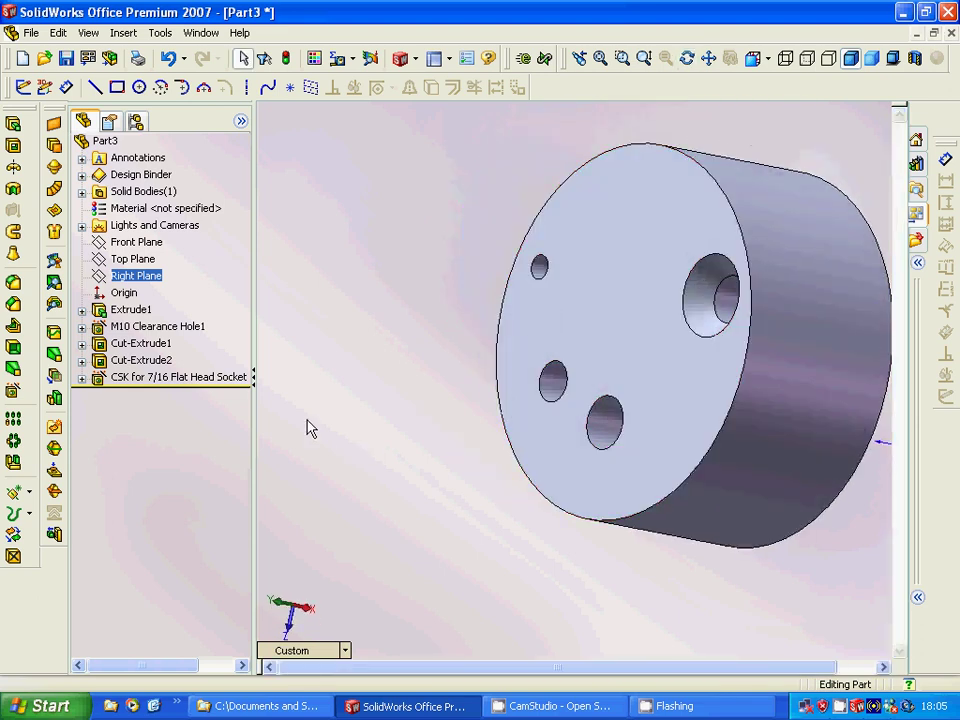
- Sketch a rectangle on the Top Plane left of the cylinder, zooming out for room
left_click(130, 260)
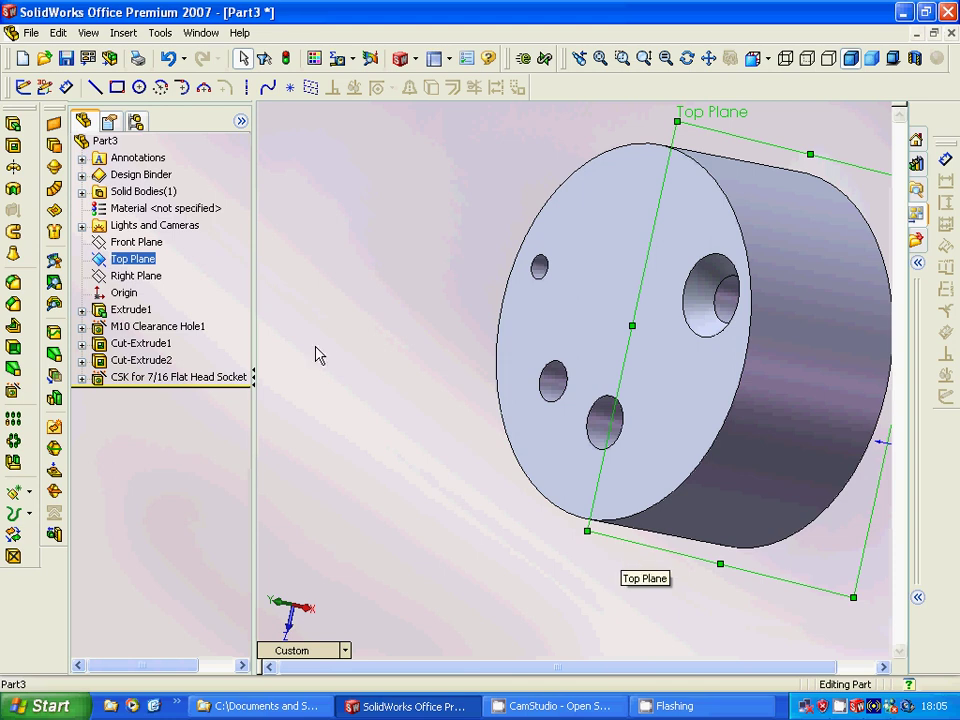
left_click(30, 89)
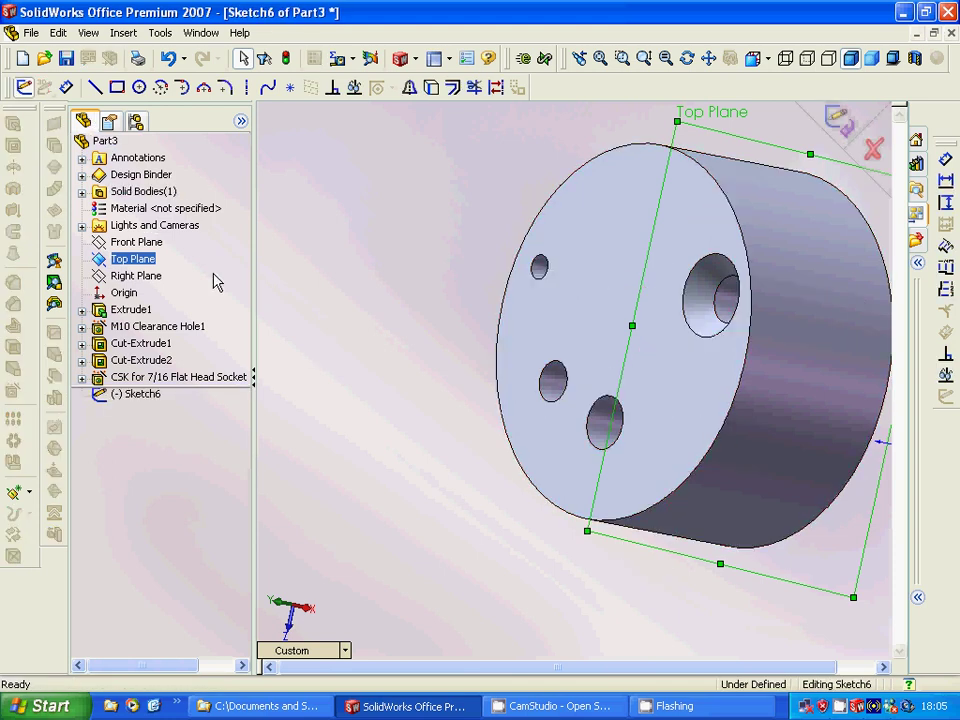
left_click(644, 58)
left_click_drag(476, 222, 439, 268)
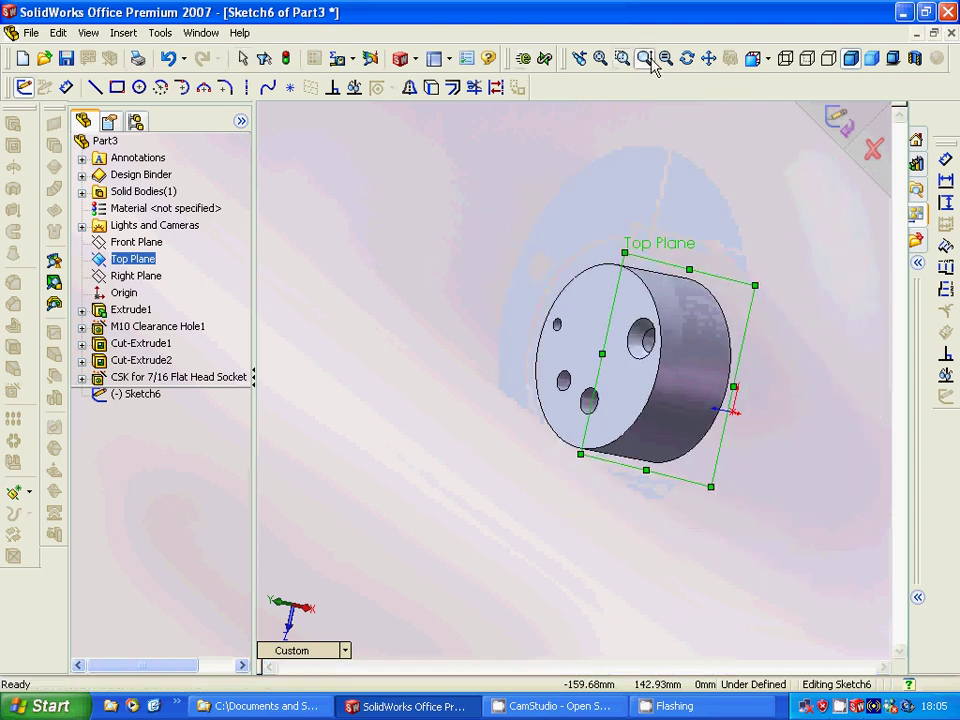
left_click(650, 64)
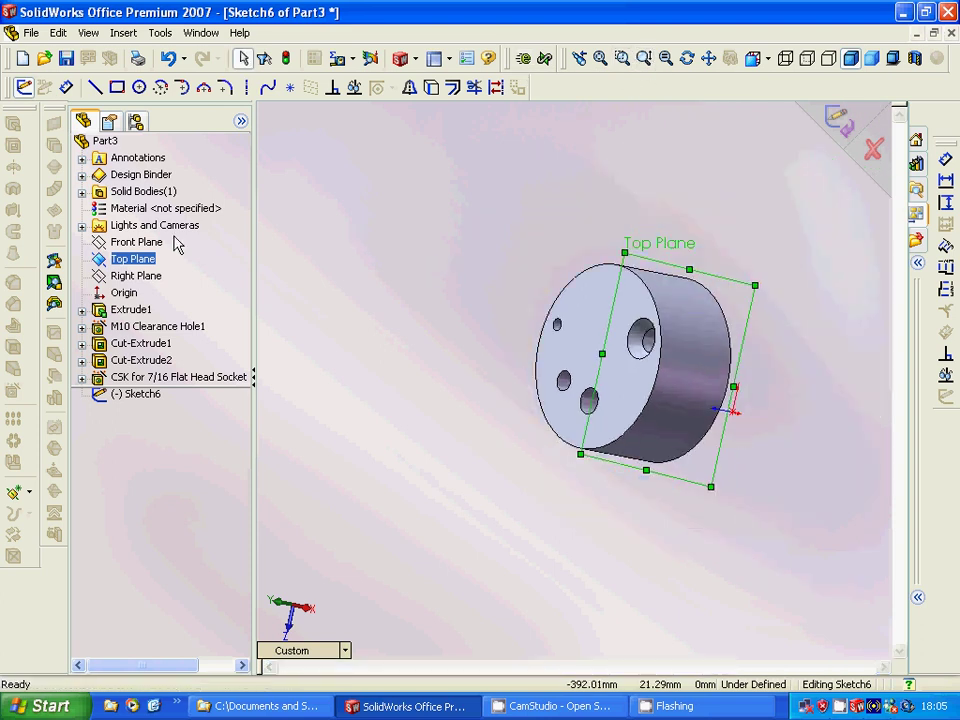
left_click(116, 88)
left_click(386, 256)
left_click(447, 351)
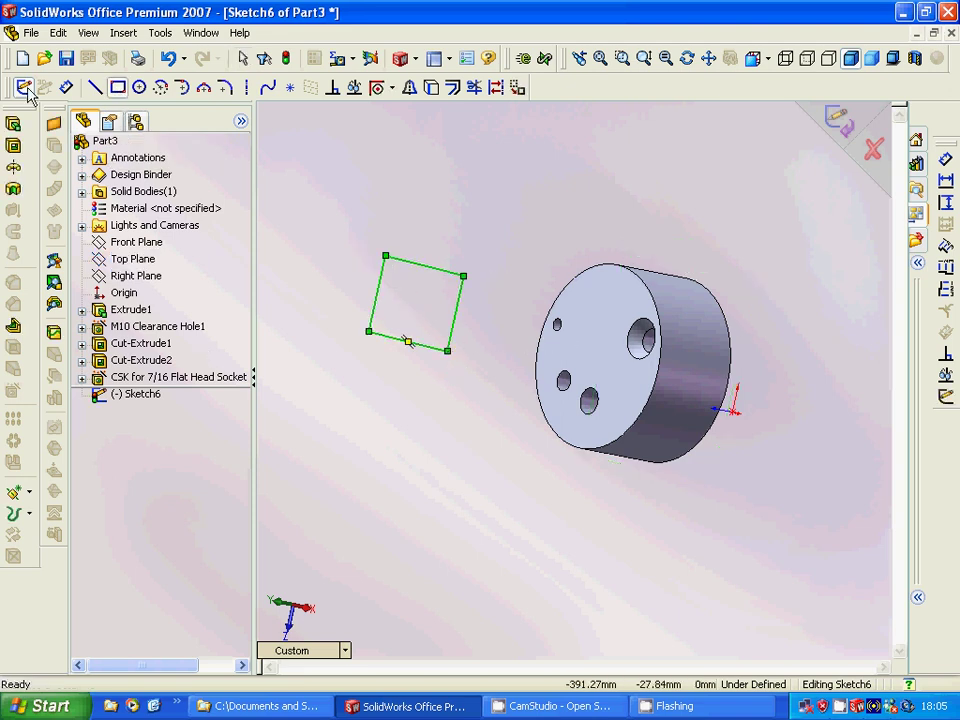
- Extrude the rectangle 50 mm into a separate block, Extrude2
left_click(22, 88)
left_click(15, 142)
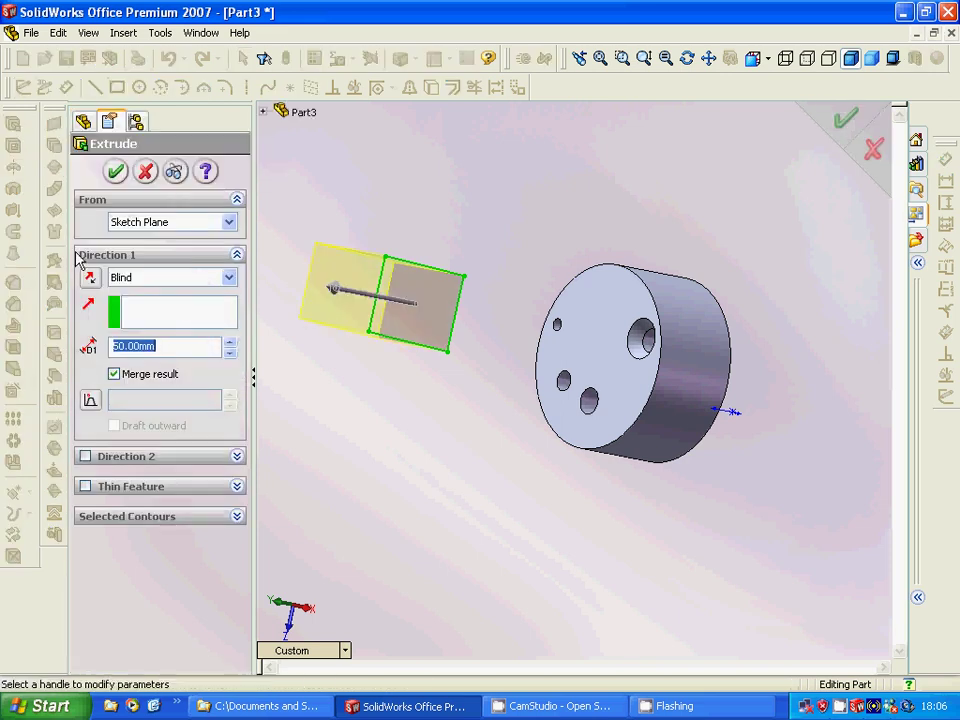
left_click(116, 171)
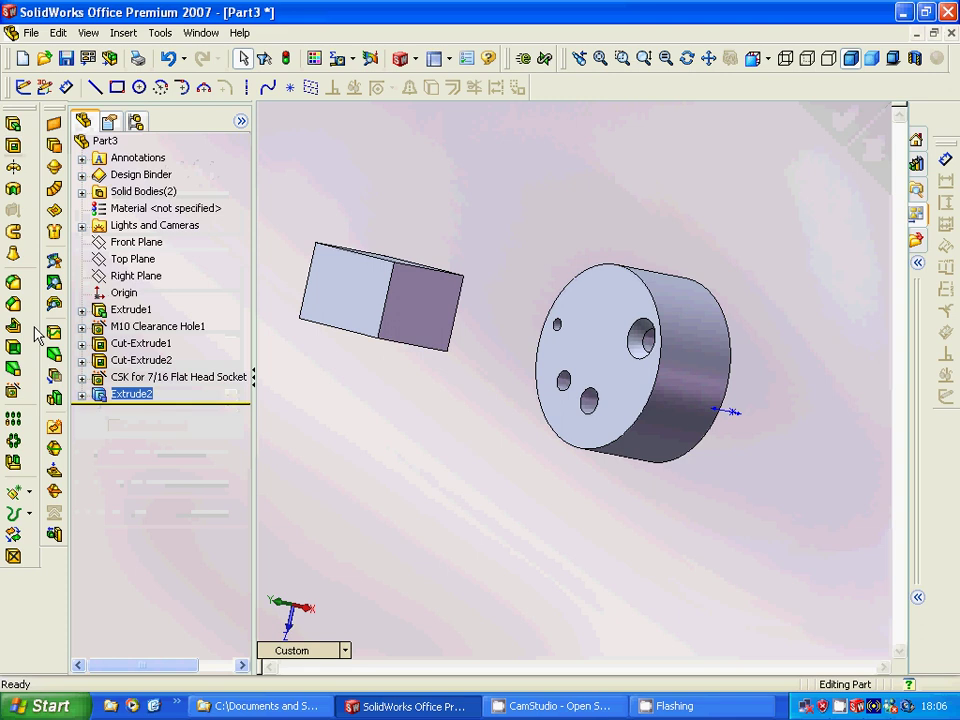
left_click(14, 393)
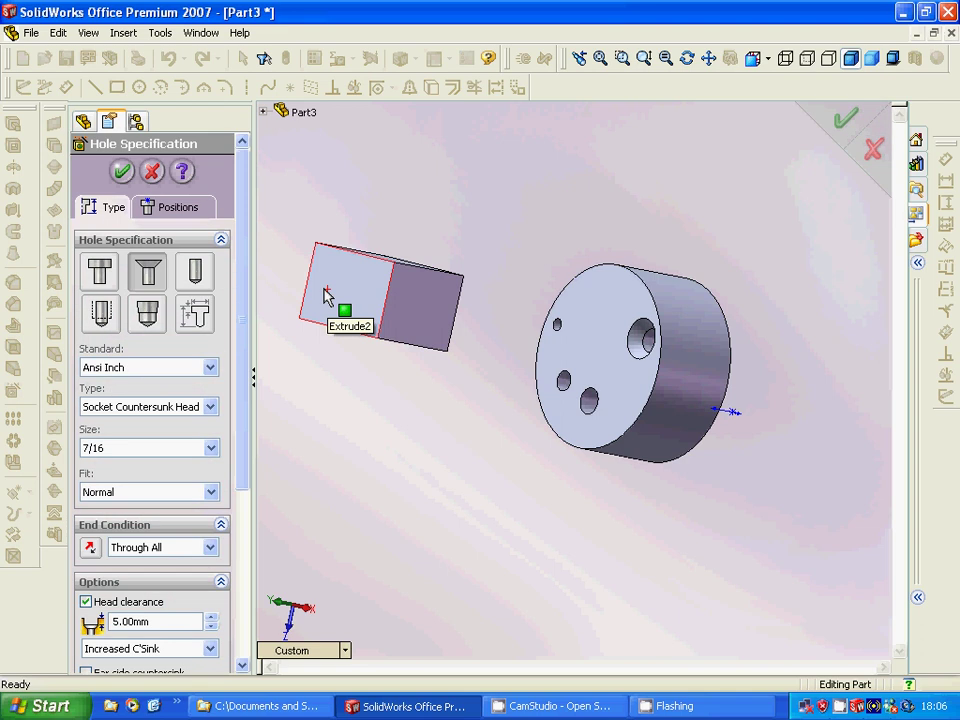
- Add a through-all ISO M5 hex bolt counterbore hole with 5 mm head clearance to the block
left_click(325, 295)
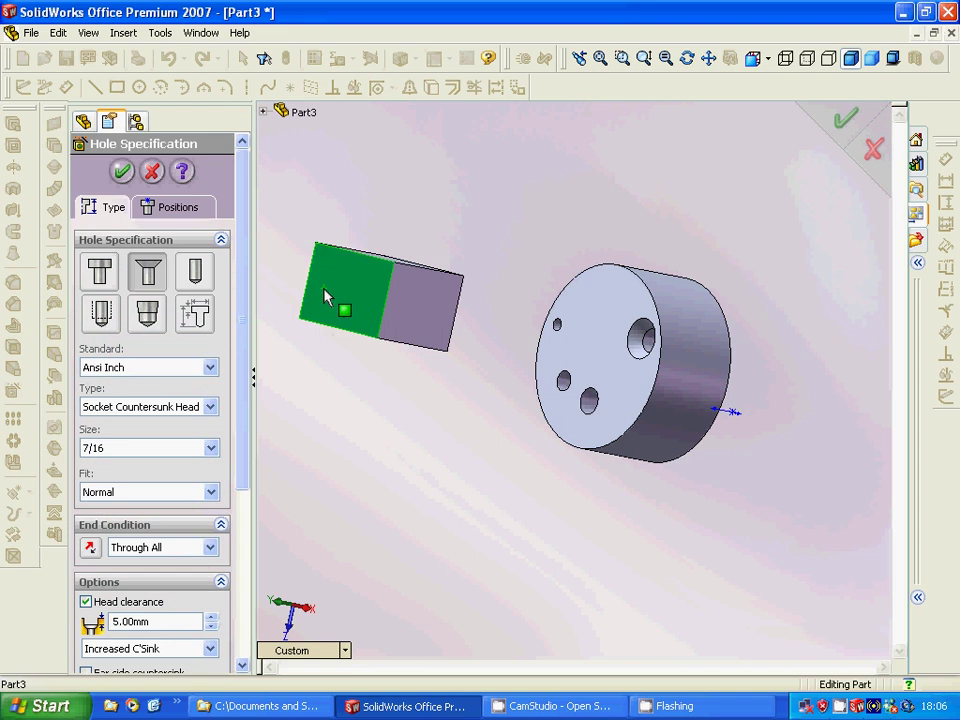
left_click(100, 270)
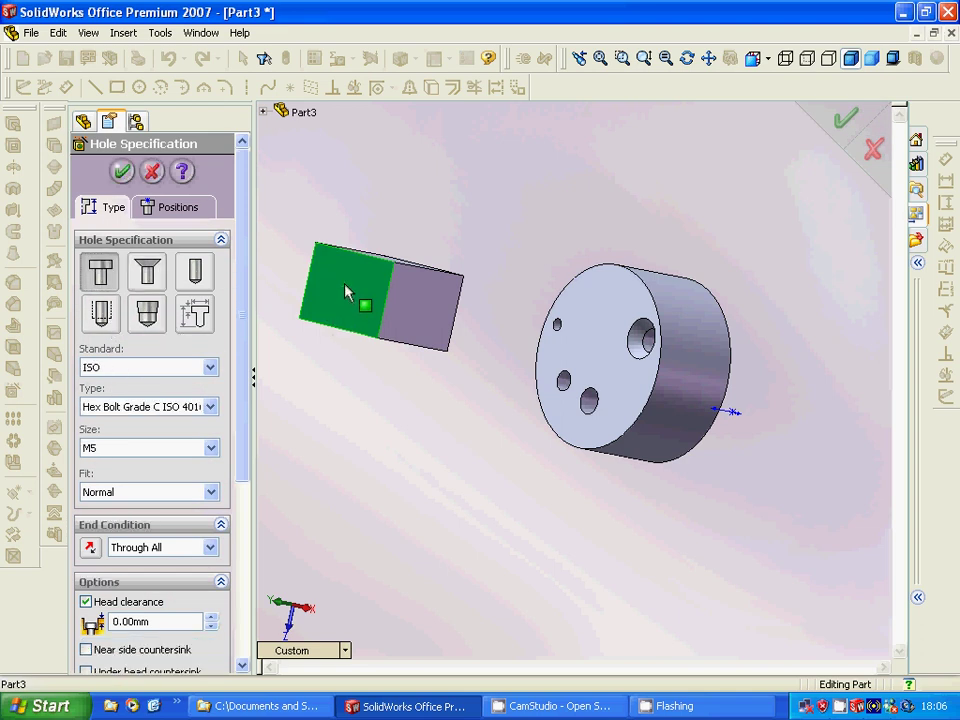
left_click(174, 209)
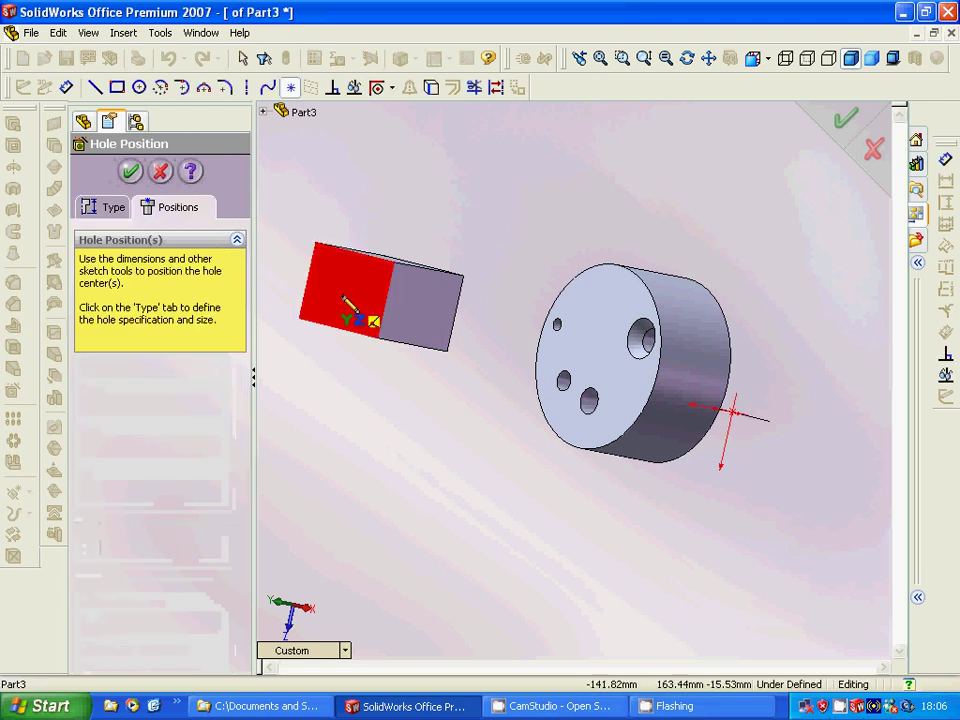
left_click(342, 295)
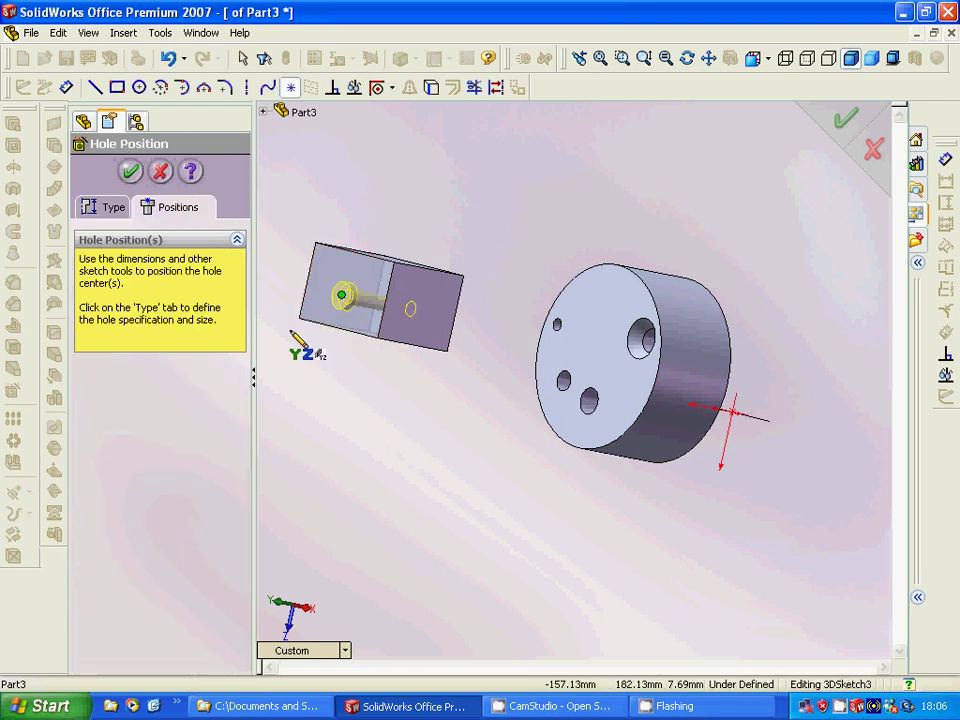
left_click(110, 208)
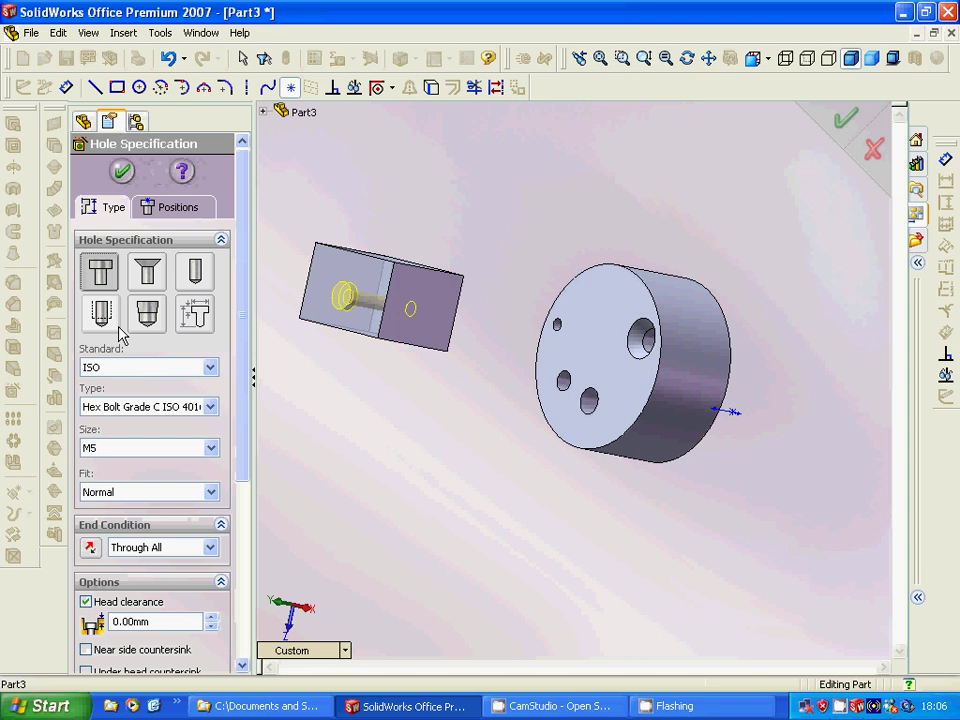
double_click(155, 621)
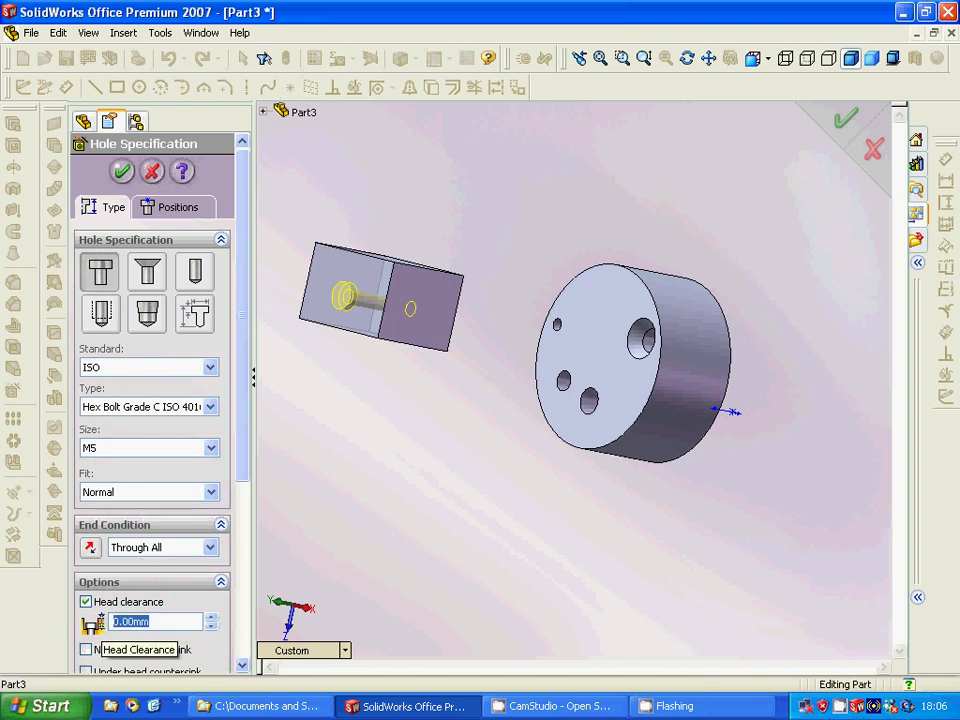
type("5")
key("Return")
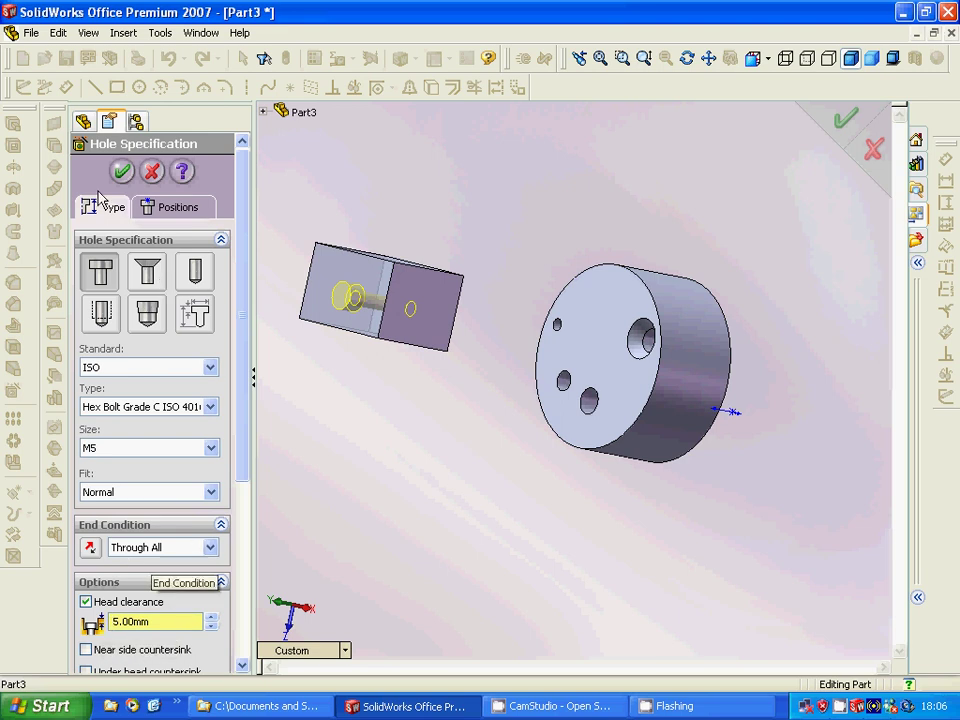
left_click(121, 171)
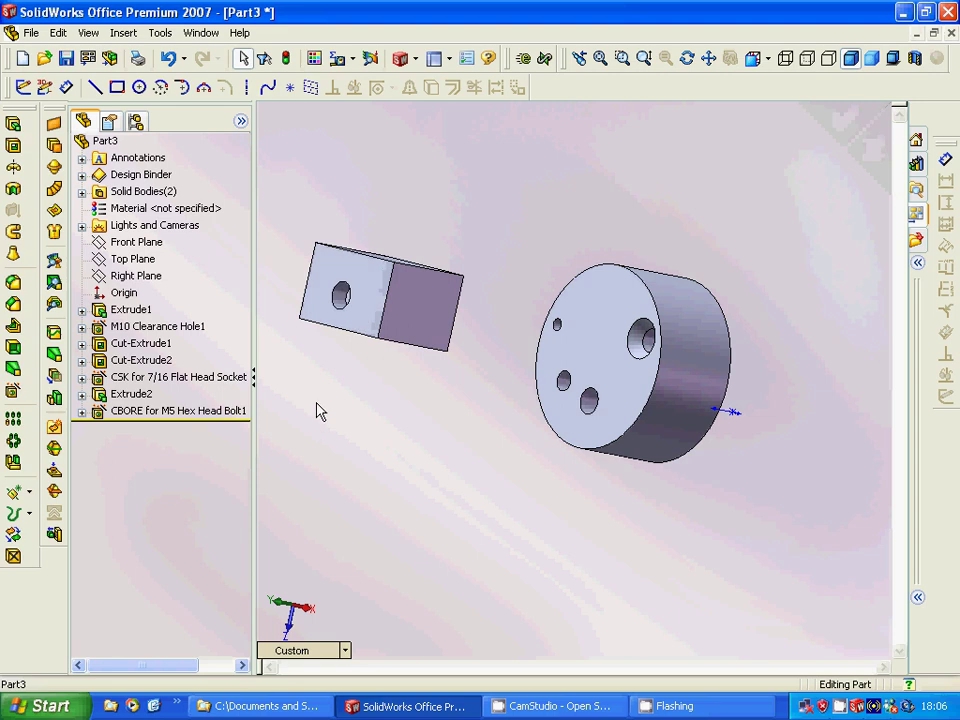
- Sketch a circle on the block's top face
mouse_move(316, 411)
middle_mouse_down()
mouse_move(393, 427)
mouse_move(381, 394)
mouse_move(360, 392)
mouse_move(317, 437)
mouse_move(383, 358)
middle_mouse_up()
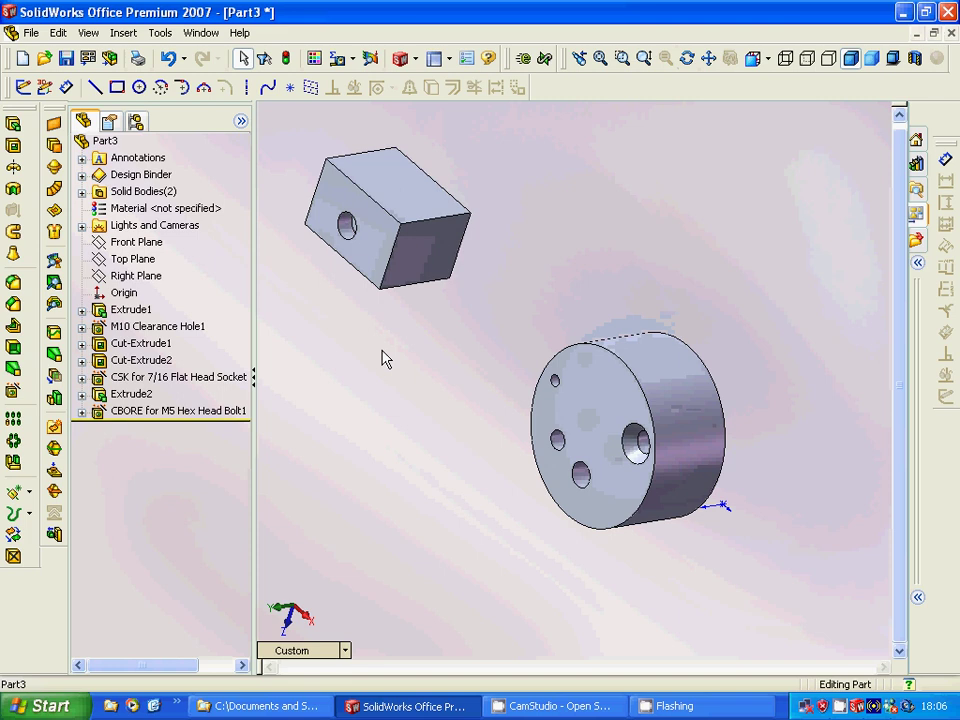
left_click(408, 196)
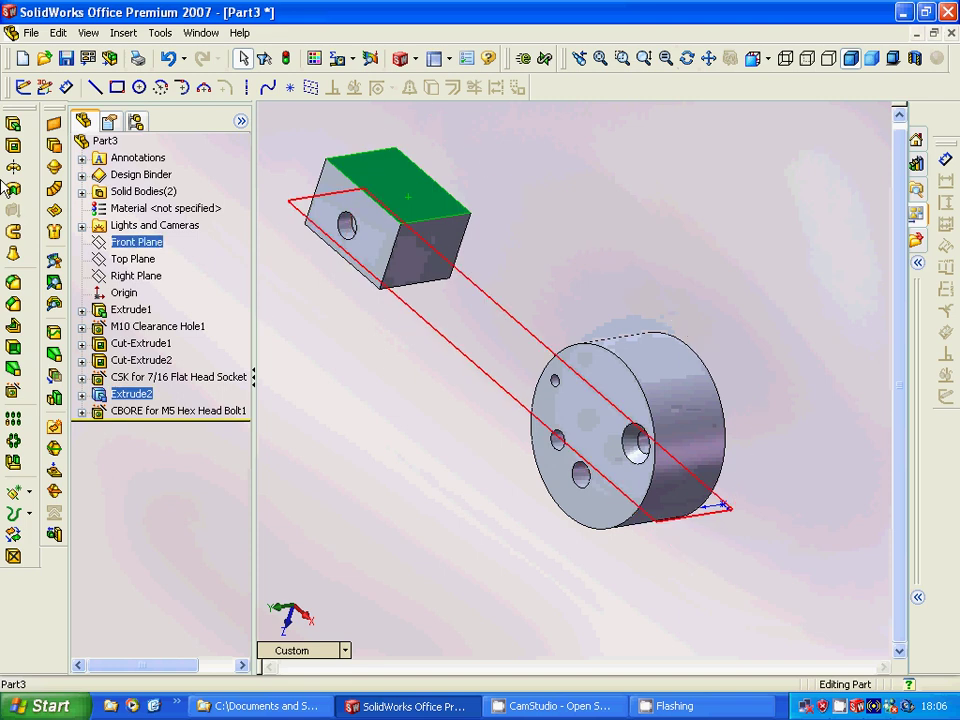
left_click(55, 122)
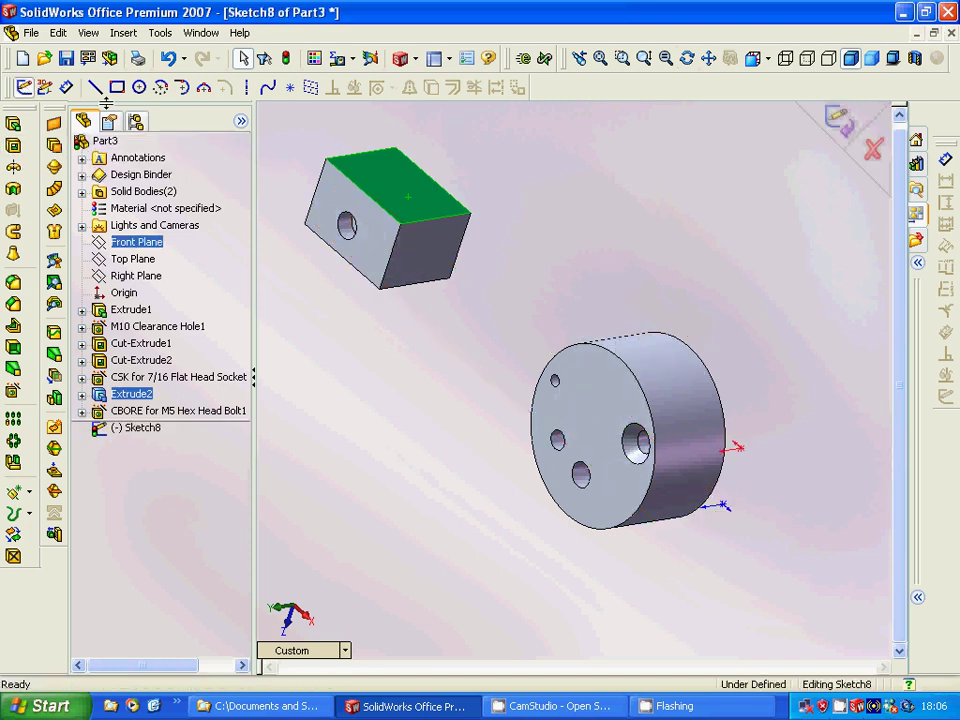
left_click(139, 87)
left_click(432, 223)
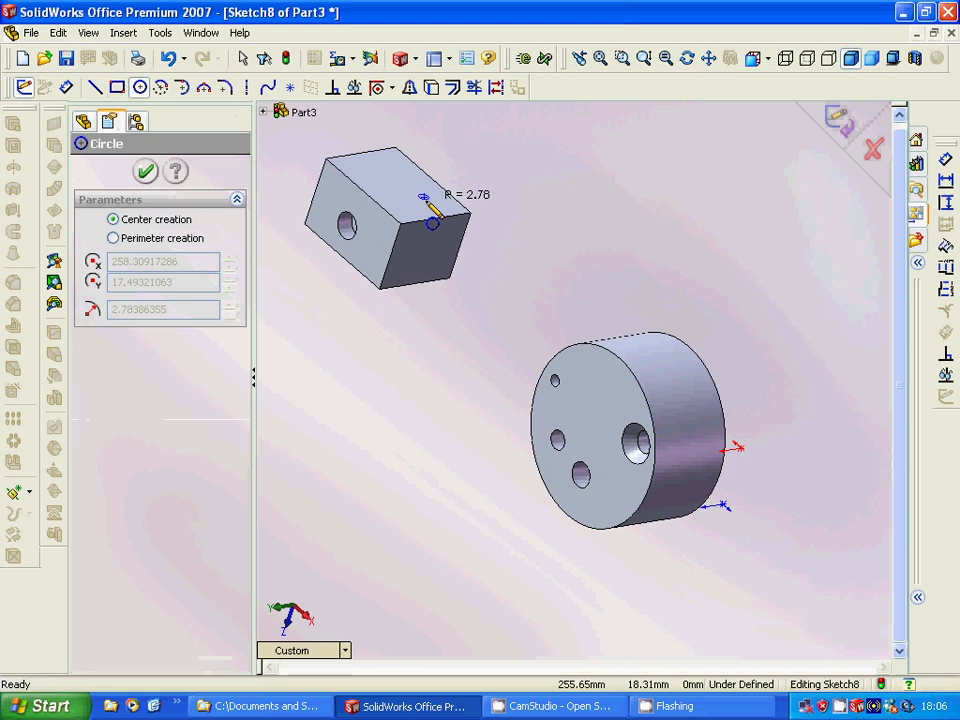
left_click(23, 87)
- Cut the circle 50 mm deep into the block with a 5° draft, then inspect it
left_click(13, 123)
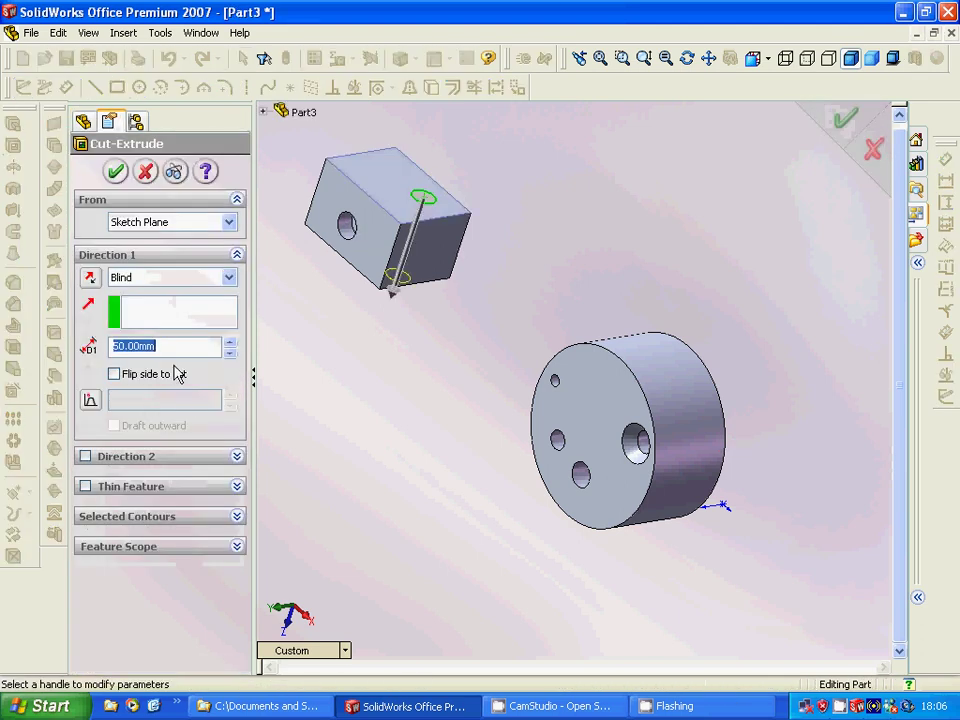
left_click(89, 399)
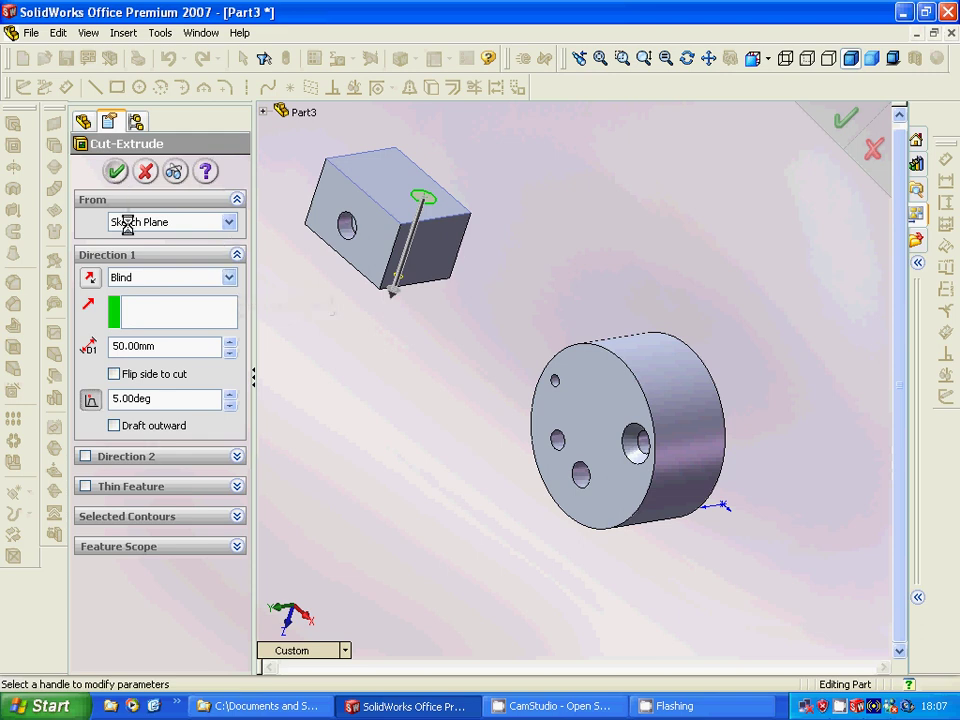
mouse_move(364, 349)
middle_mouse_down()
mouse_move(317, 411)
mouse_move(317, 437)
mouse_move(341, 433)
mouse_move(381, 394)
mouse_move(394, 326)
mouse_move(380, 280)
mouse_move(407, 328)
mouse_move(454, 321)
mouse_move(419, 341)
middle_mouse_up()
key("Escape")
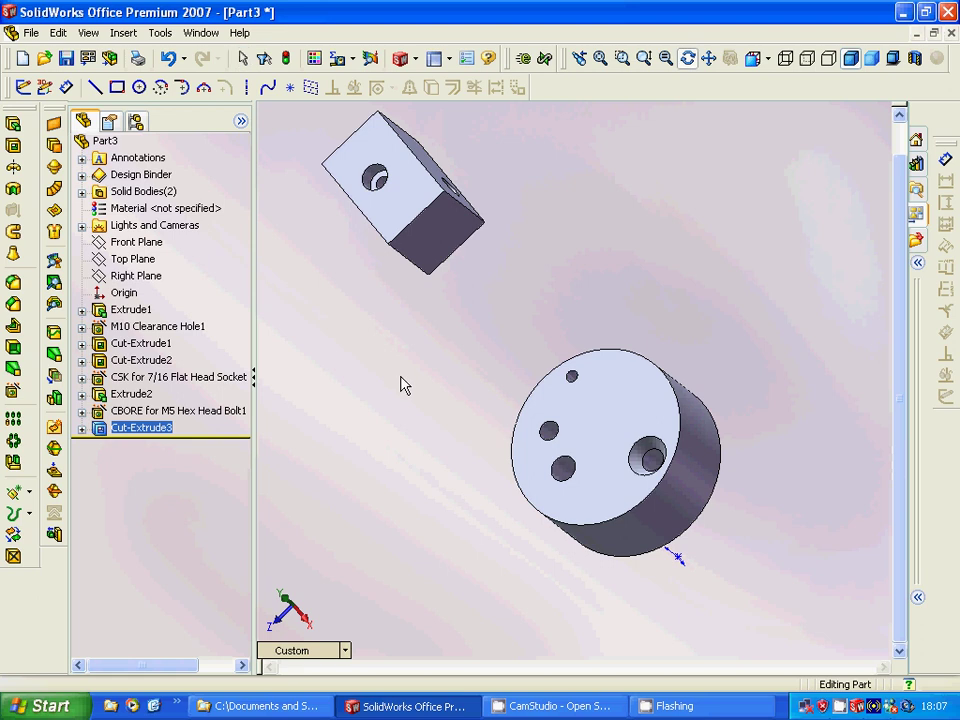
- Start Sketch9 on a side face of the block and draw a small six-sided polygon
mouse_move(401, 386)
middle_mouse_down()
mouse_move(442, 324)
mouse_move(375, 394)
mouse_move(375, 371)
mouse_move(519, 360)
middle_mouse_up()
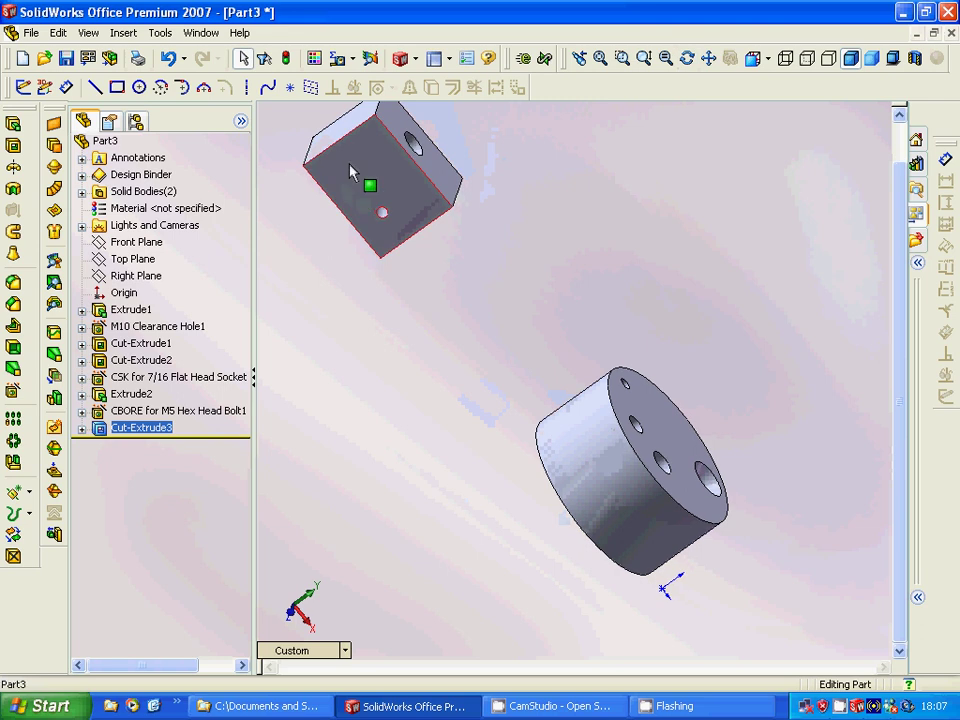
left_click(347, 172)
left_click(23, 87)
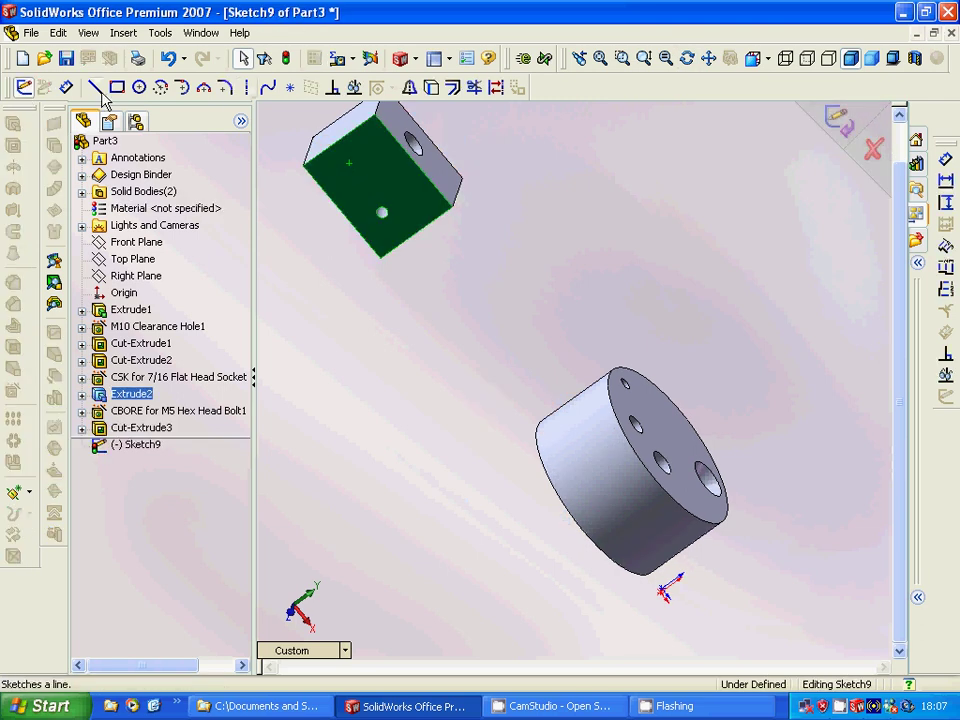
left_click(160, 33)
mouse_move(205, 167)
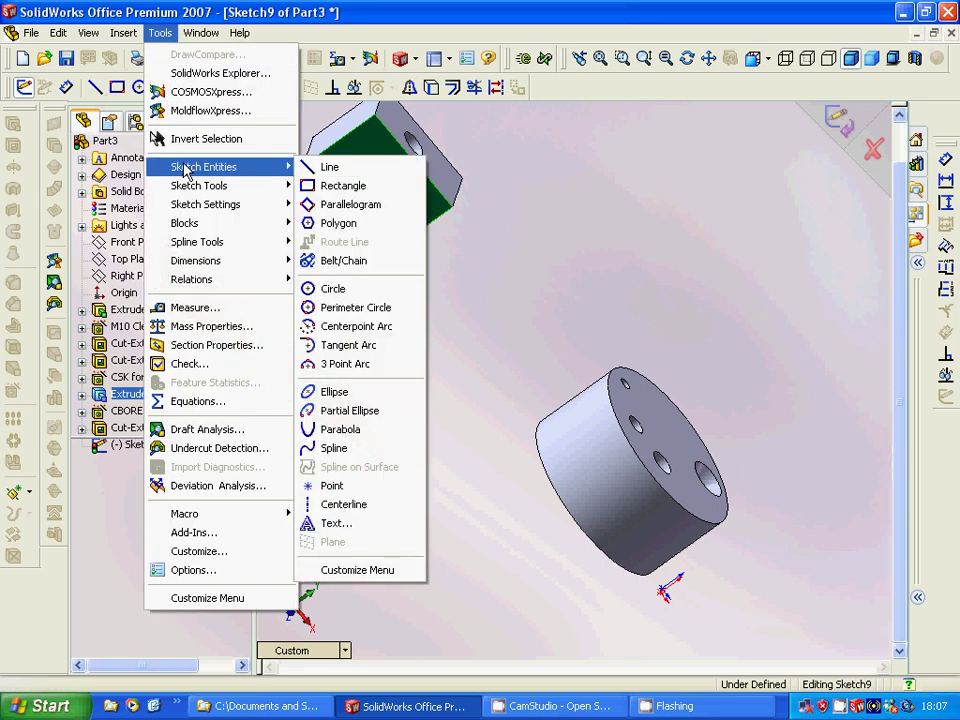
left_click(313, 224)
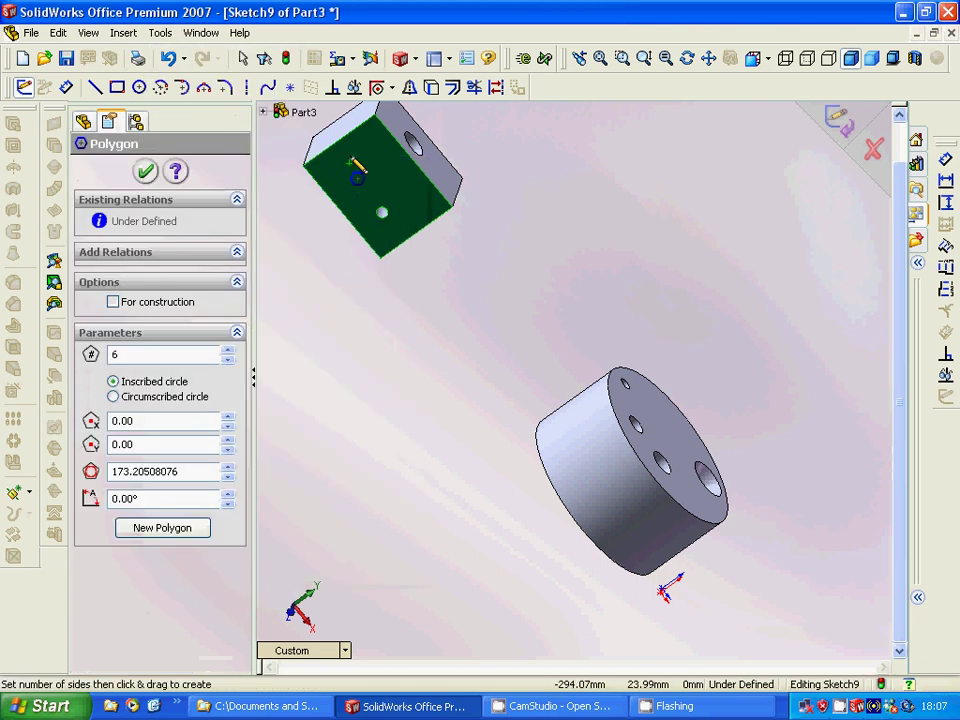
left_click_drag(354, 163, 353, 178)
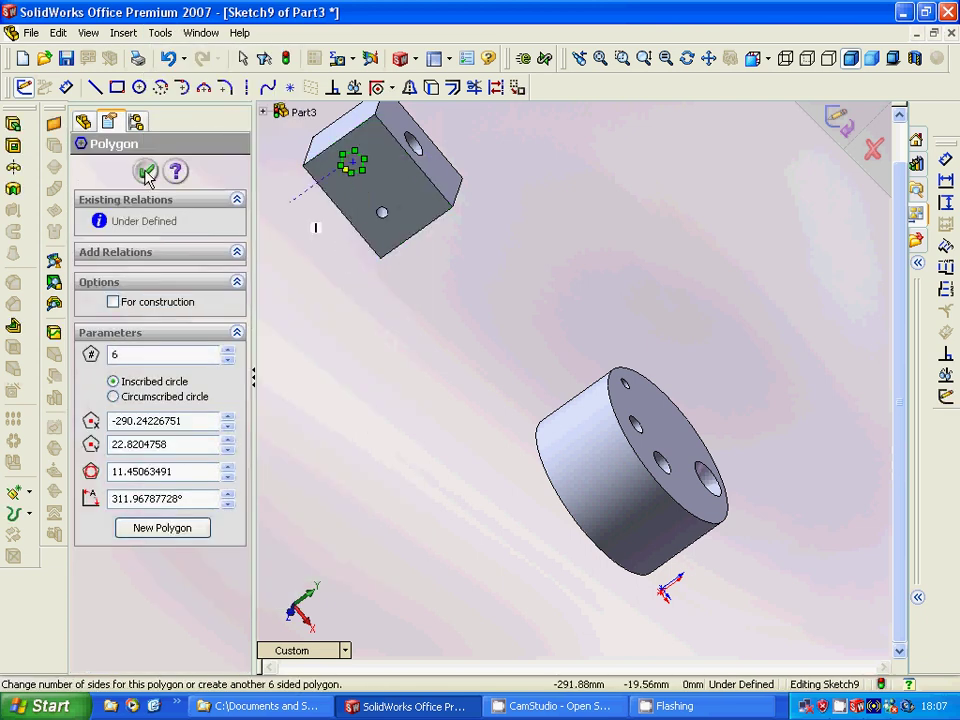
left_click(84, 122)
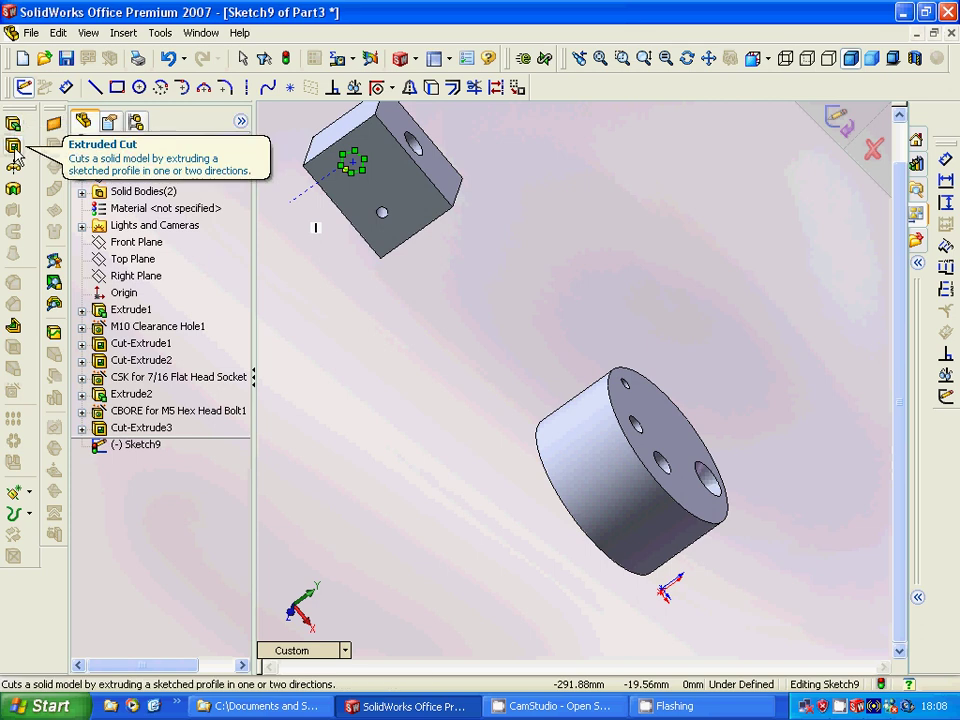
- Extrude-cut the hexagon Blind 50 mm with a 3° draft, creating Cut-Extrude4
left_click(14, 148)
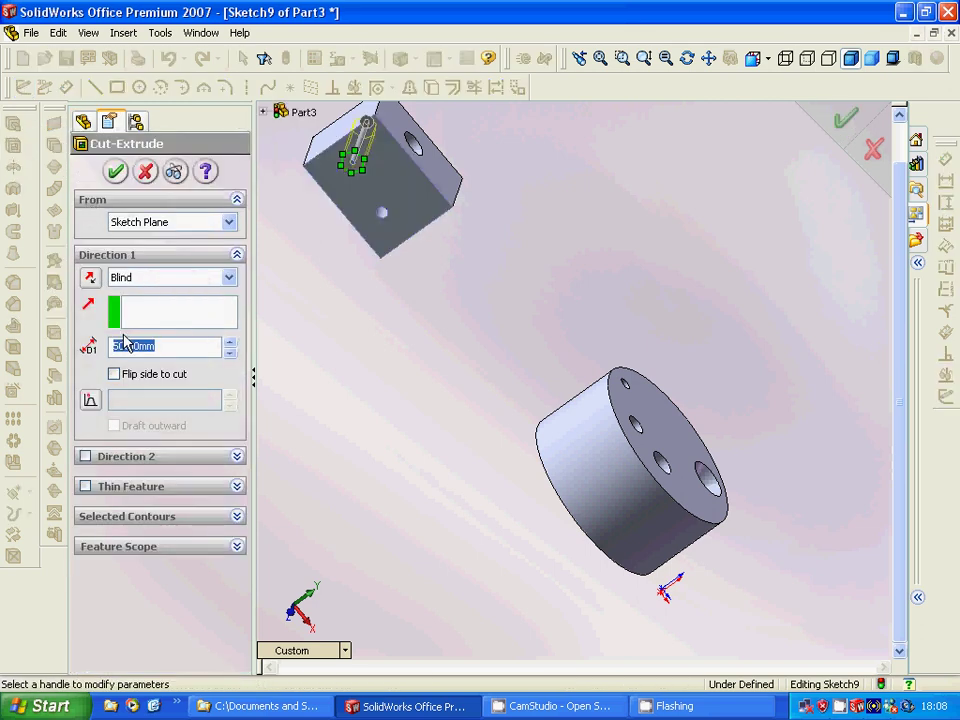
left_click(90, 400)
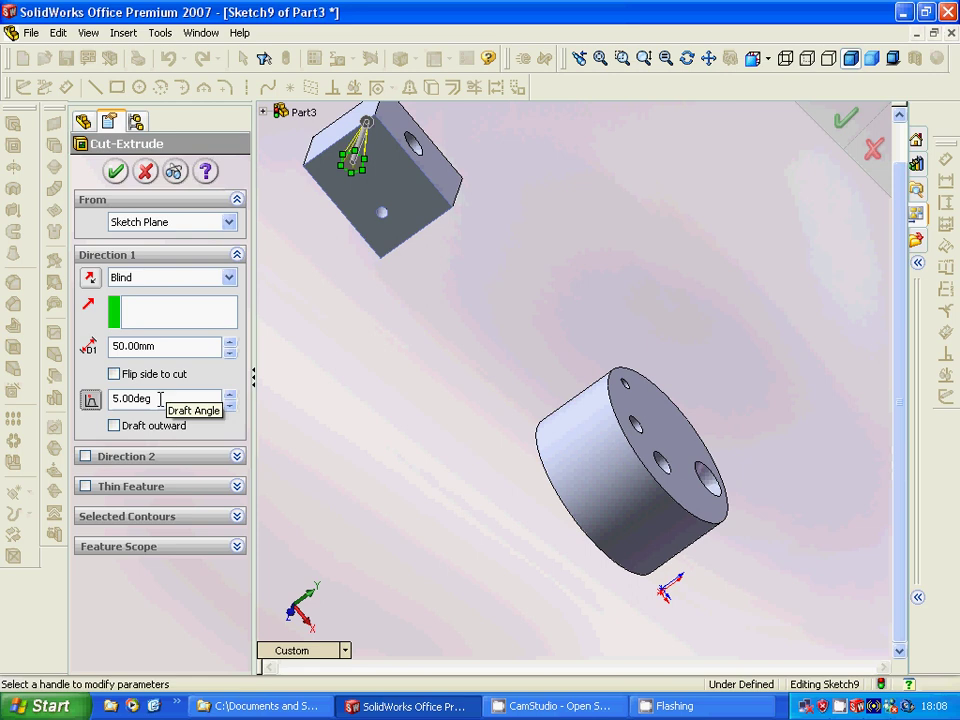
left_click_drag(163, 397, 102, 400)
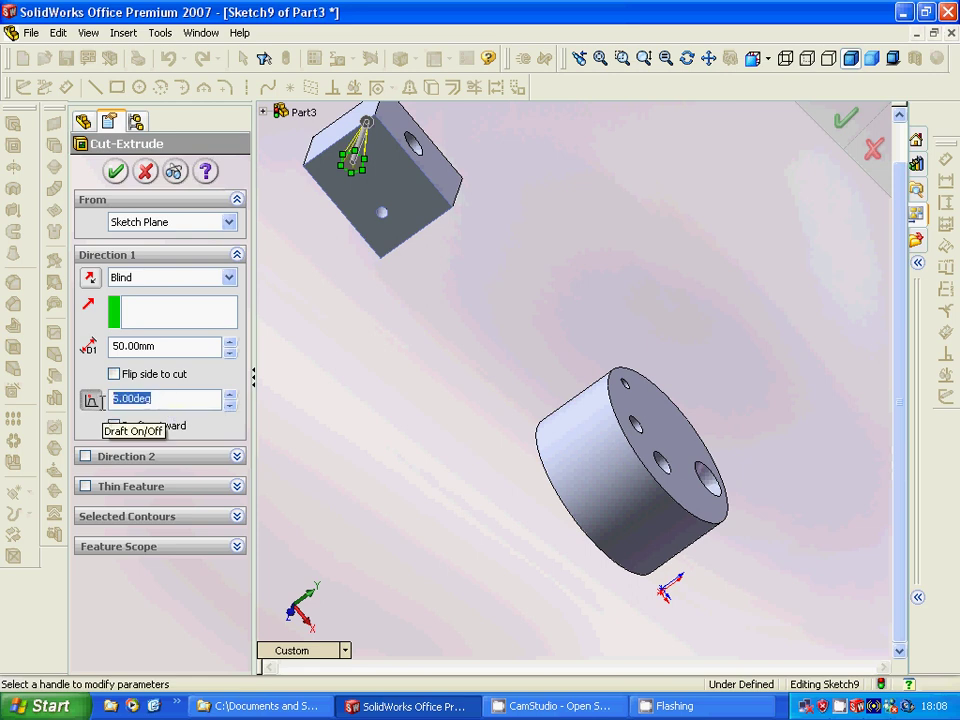
type("3")
key("Return")
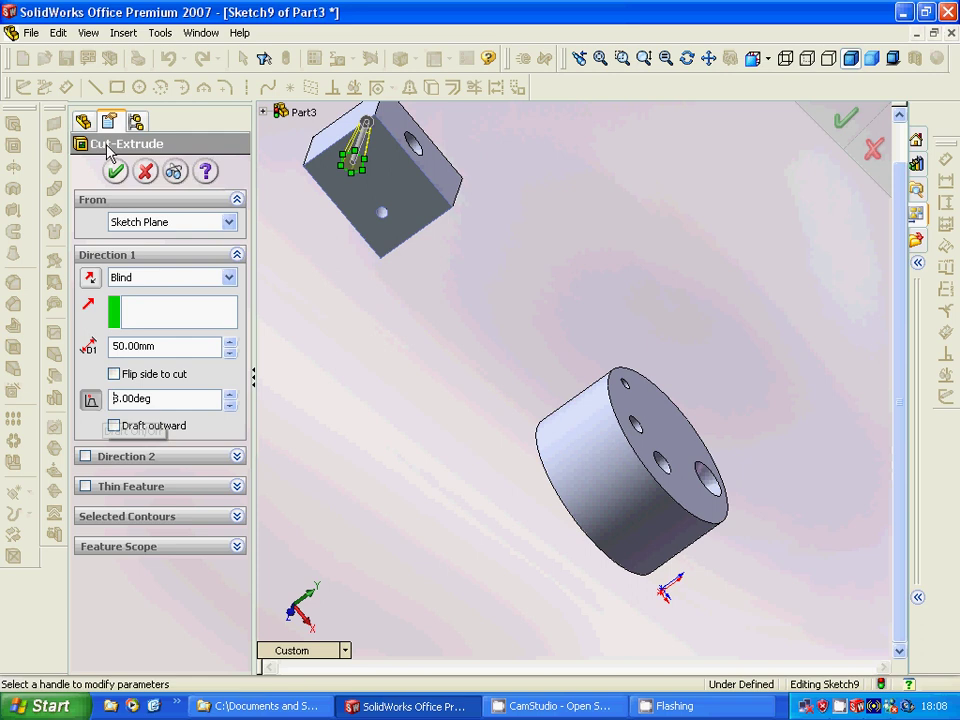
left_click(114, 173)
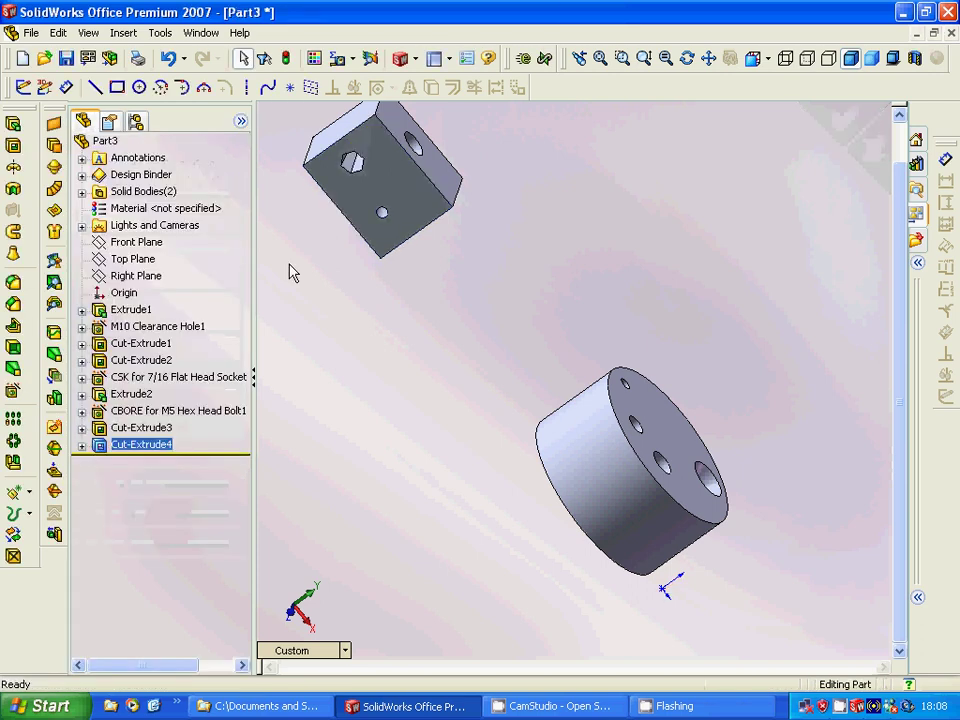
mouse_move(352, 297)
middle_mouse_down()
mouse_move(427, 393)
mouse_move(369, 429)
middle_mouse_up()
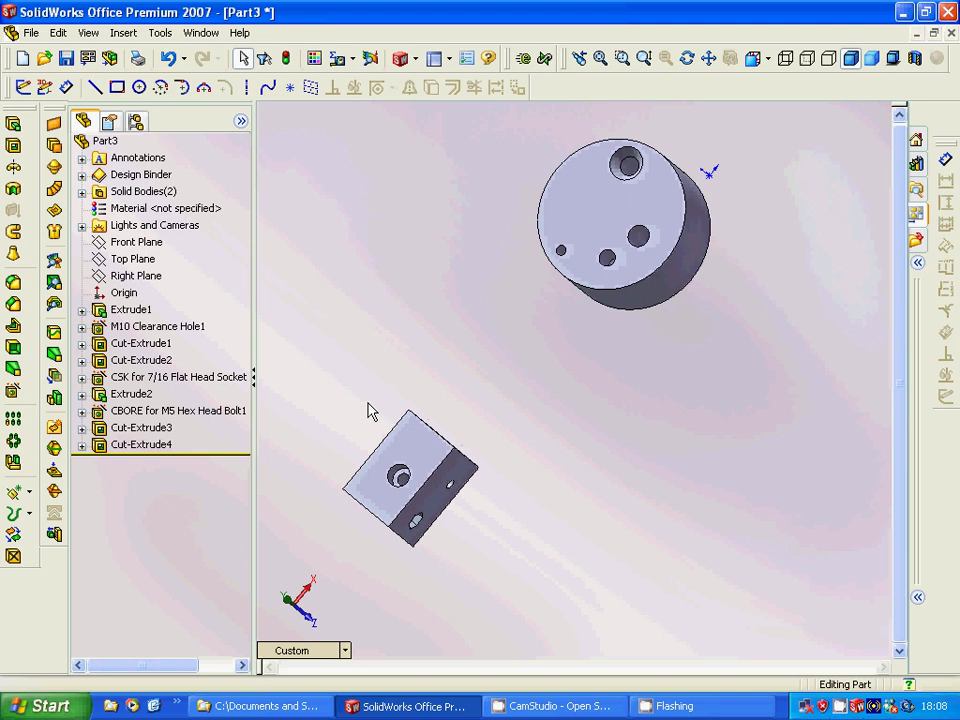